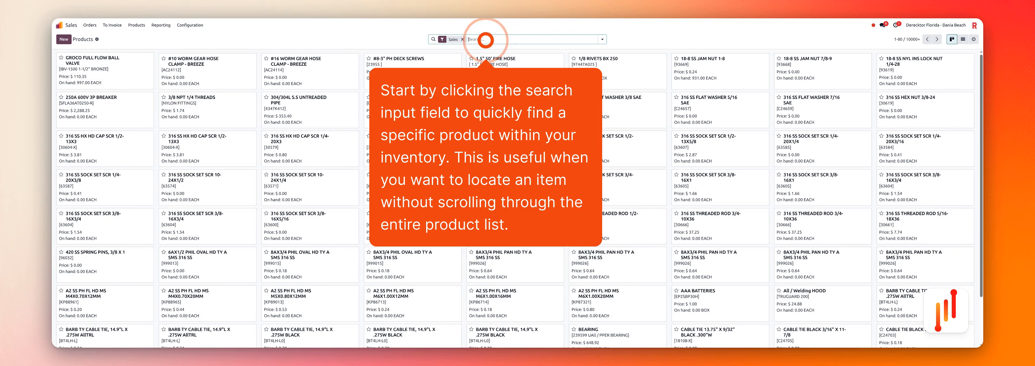
- Try the Goods, Purchase, Sales and Expenses filters on the product list one at a time, ending with no filter
click(487, 42)
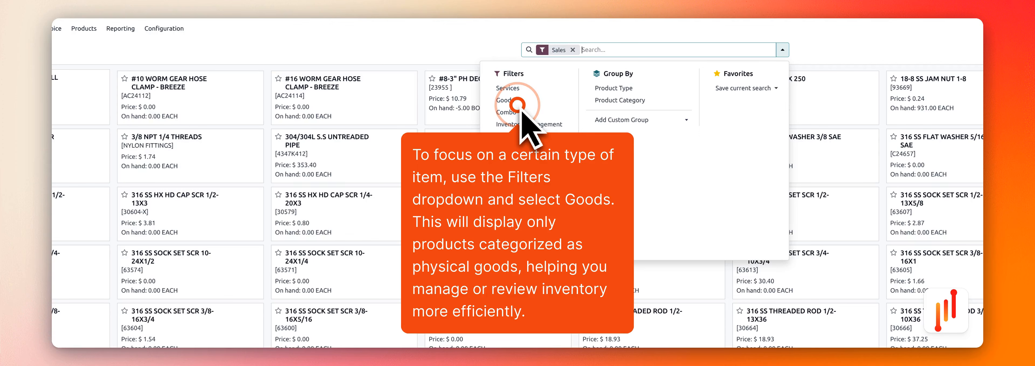
click(518, 105)
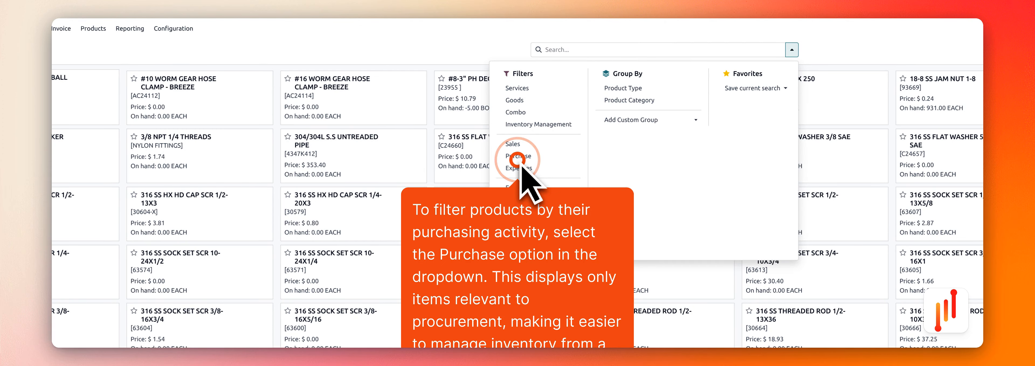
click(519, 158)
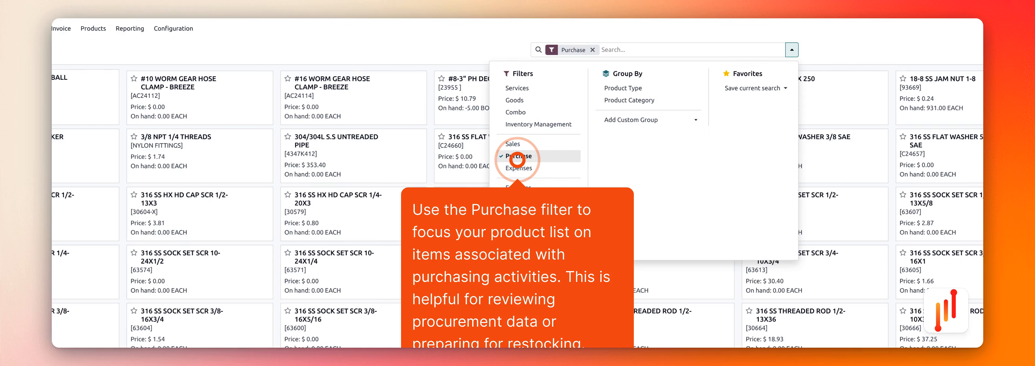
click(517, 156)
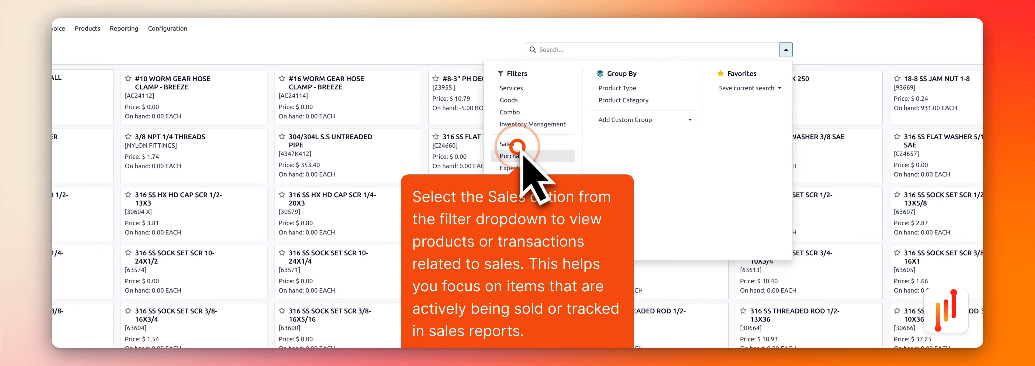
click(517, 145)
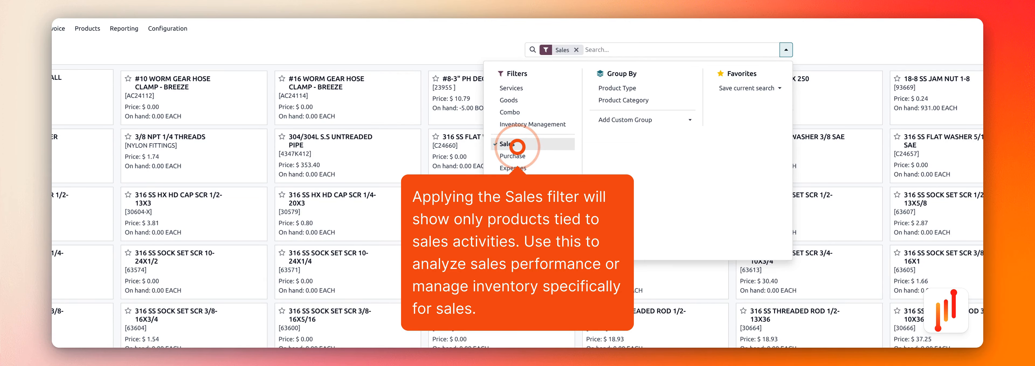
click(517, 168)
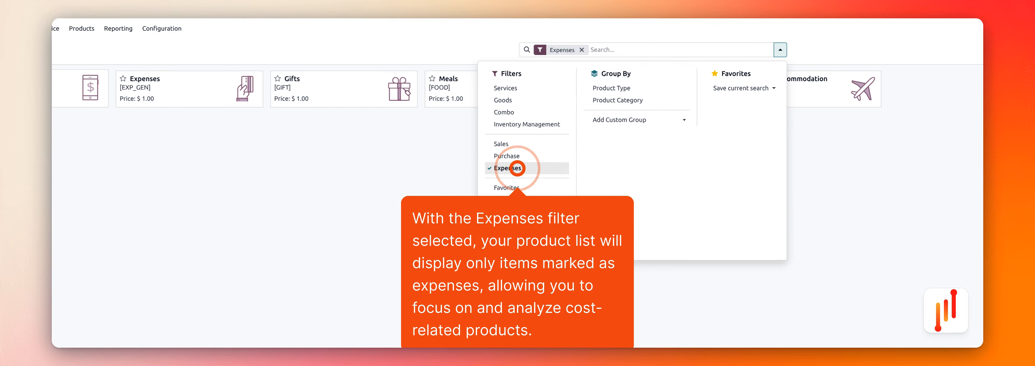
click(518, 169)
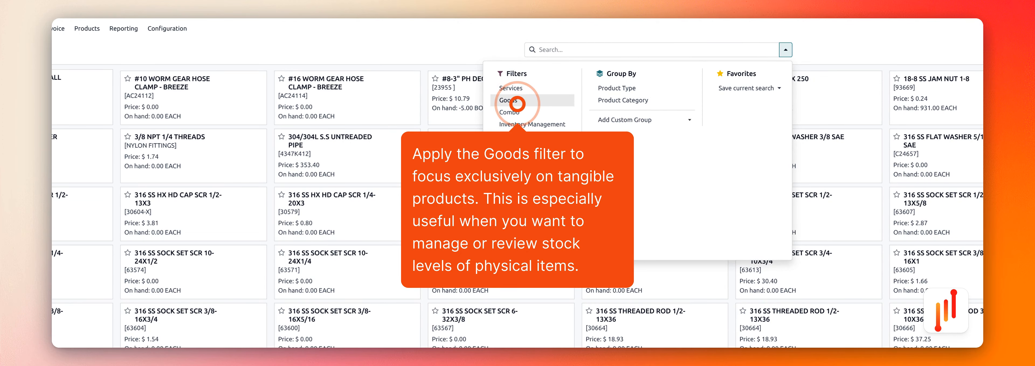
- Filter the product list by Goods, Services and Combo in turn, and remove the last filter
click(517, 103)
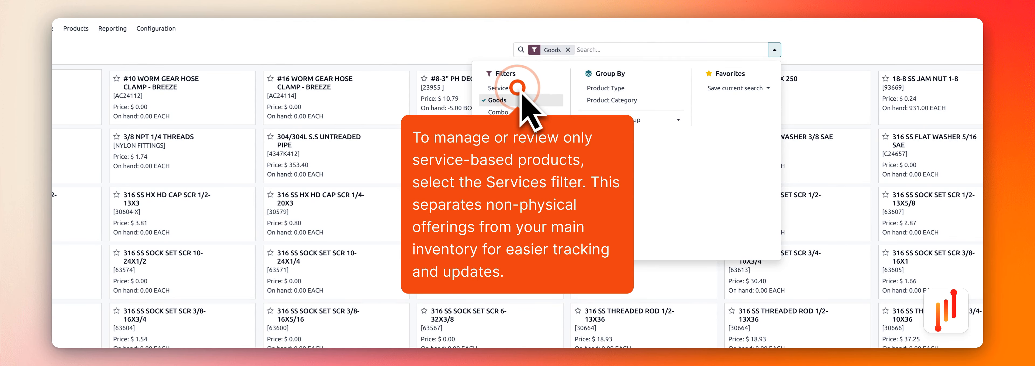
click(517, 88)
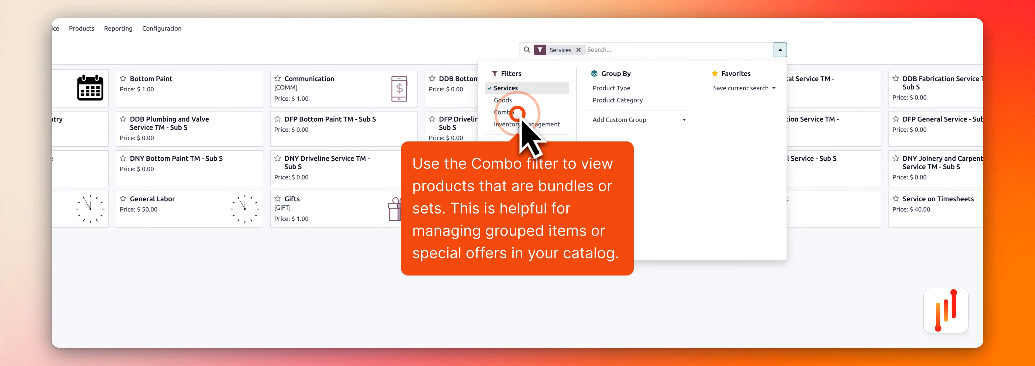
click(520, 116)
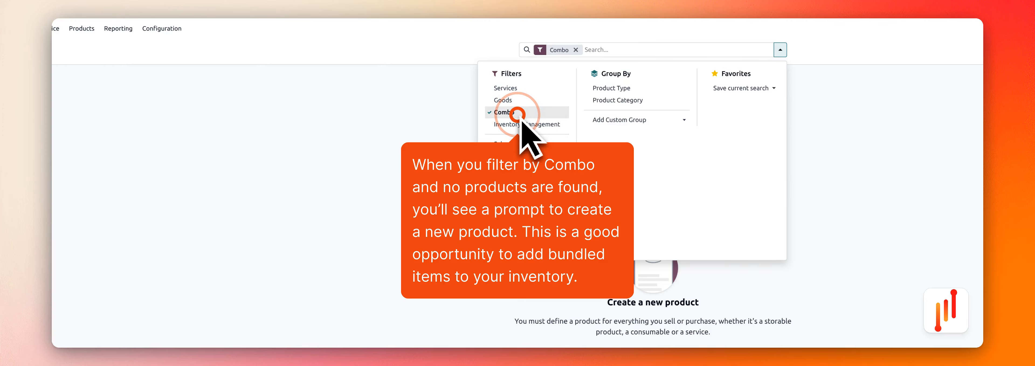
click(518, 113)
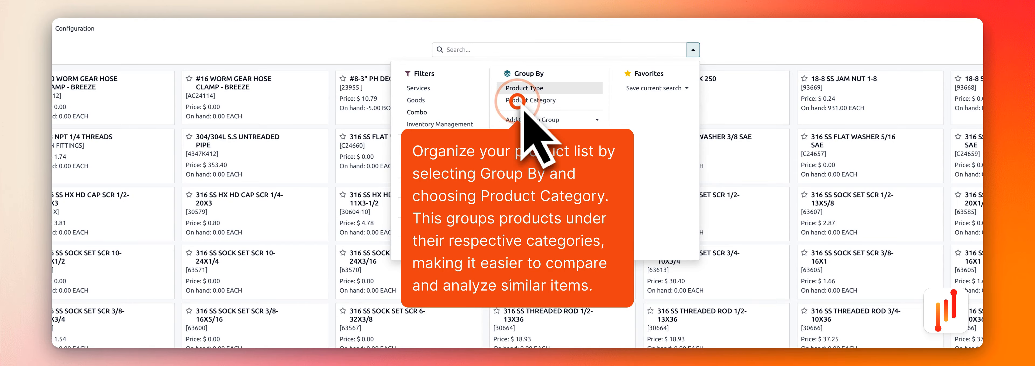
- Group the products by Product Category, view them as a list, and remove the grouping
click(518, 102)
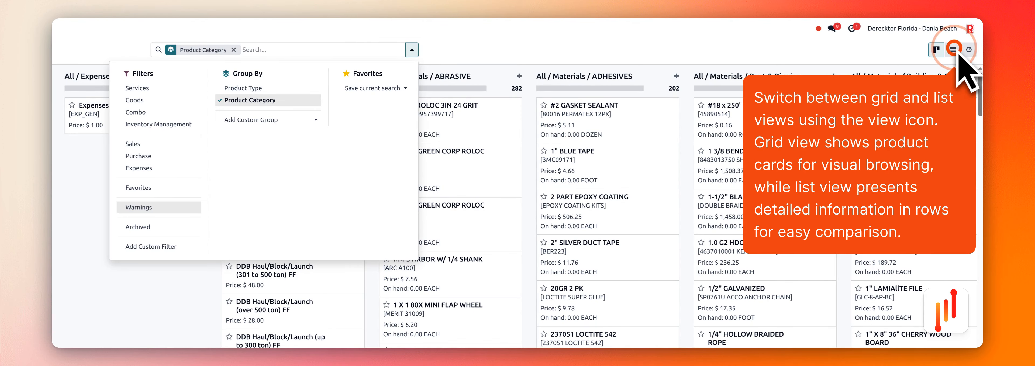
click(954, 49)
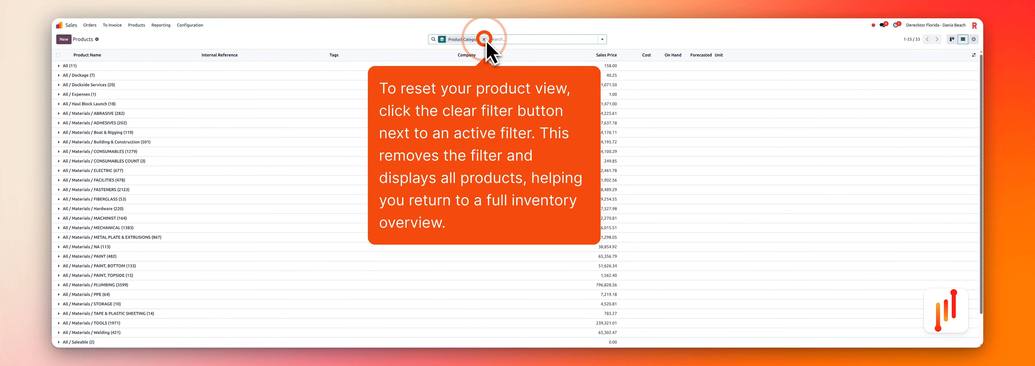
click(484, 39)
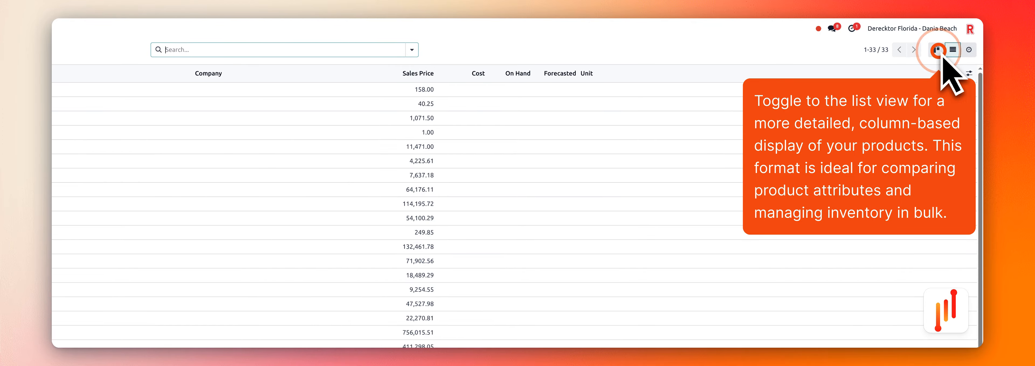
click(940, 53)
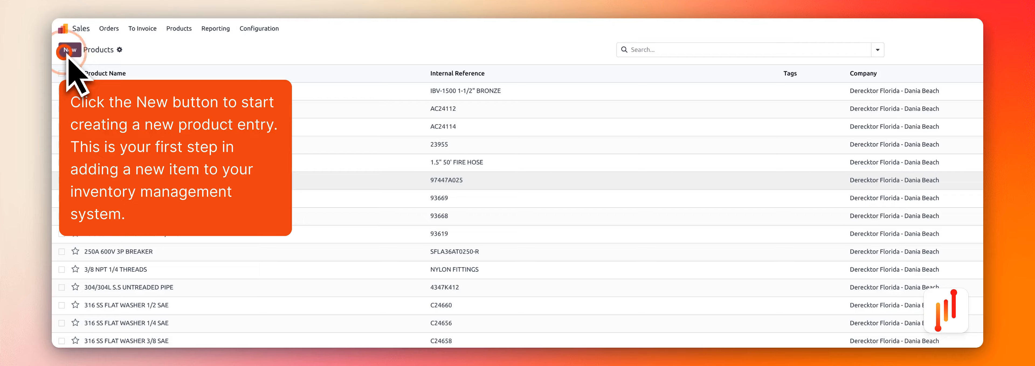
- Create a new product named "A good fancy yatch" with the product type Goods
click(68, 55)
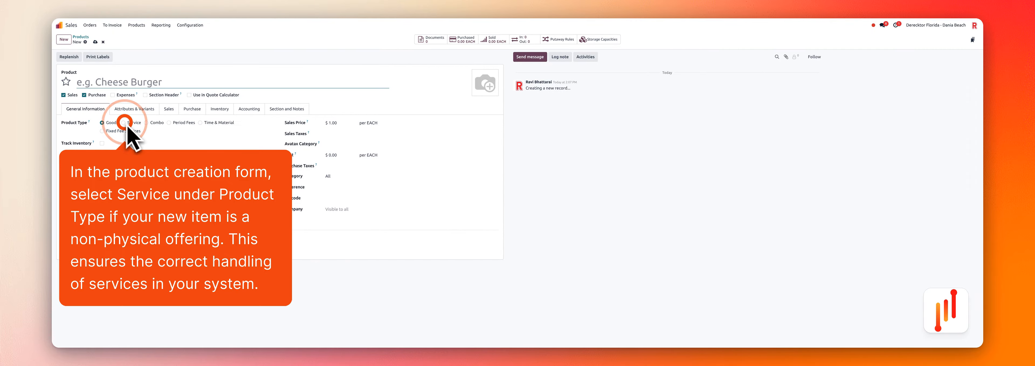
click(125, 123)
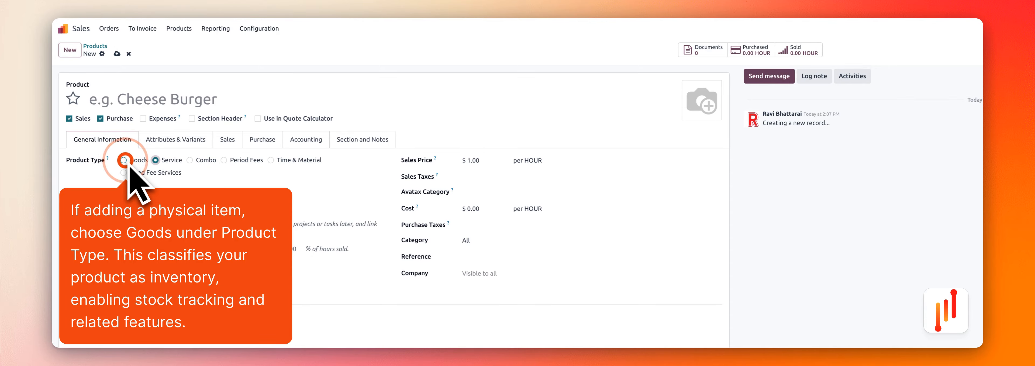
click(124, 161)
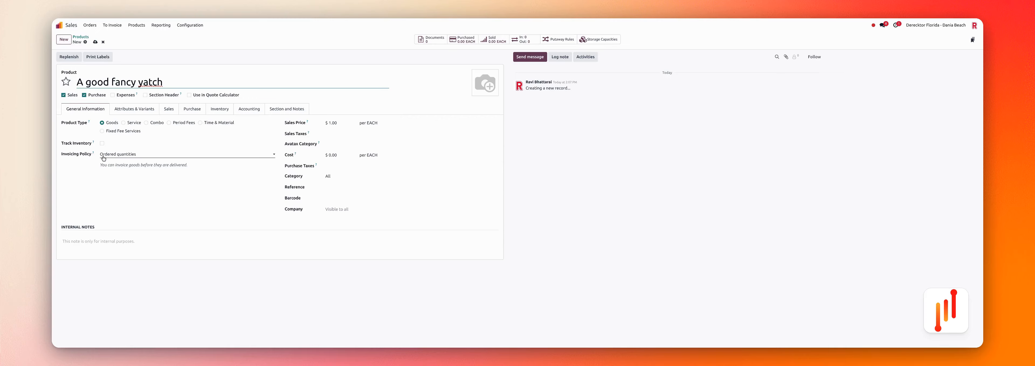
- Set the product's sales price to 60000 and open its sales taxes for selection
click(333, 122)
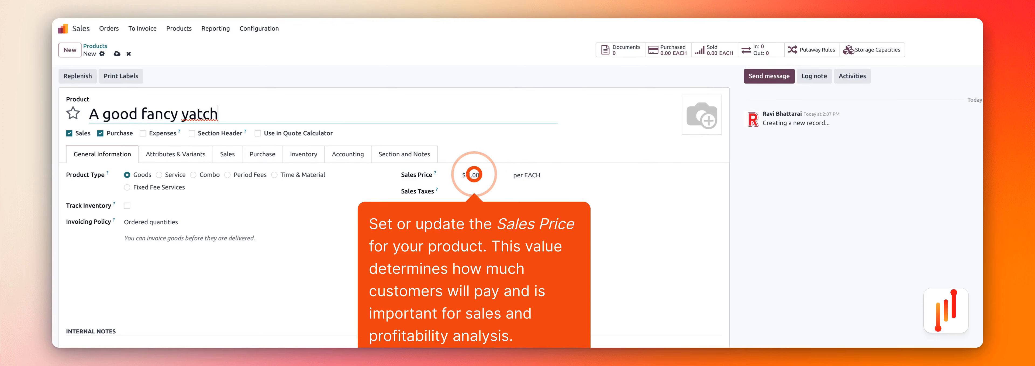
click(476, 176)
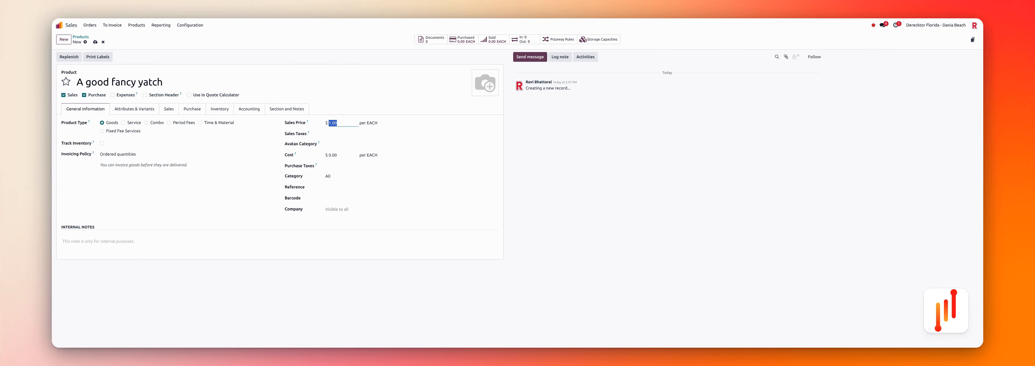
text(60)
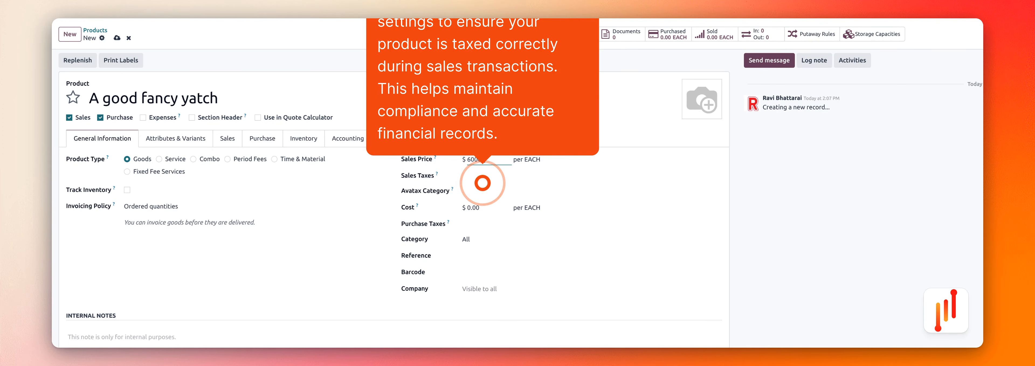
click(483, 183)
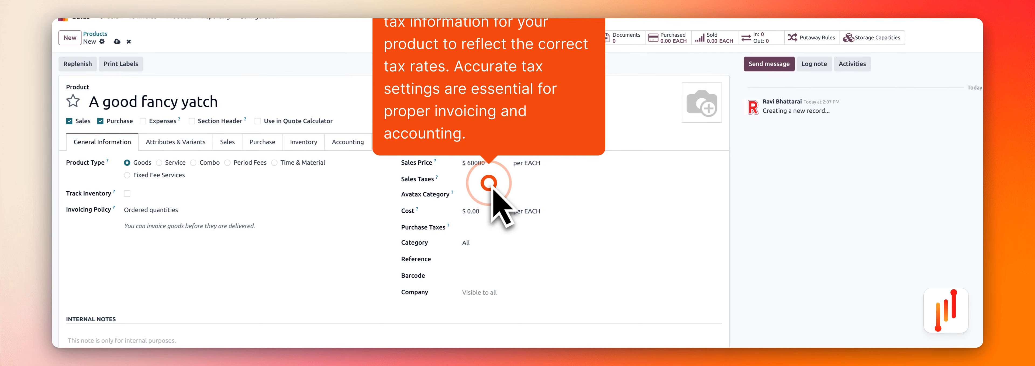
click(488, 181)
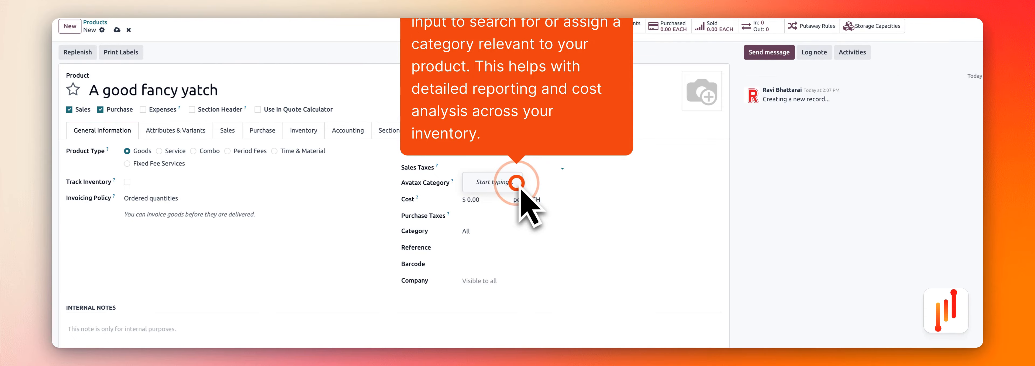
- Assign the Avatax category [0210] Casting supplies to the product and set its cost to 9999
click(510, 183)
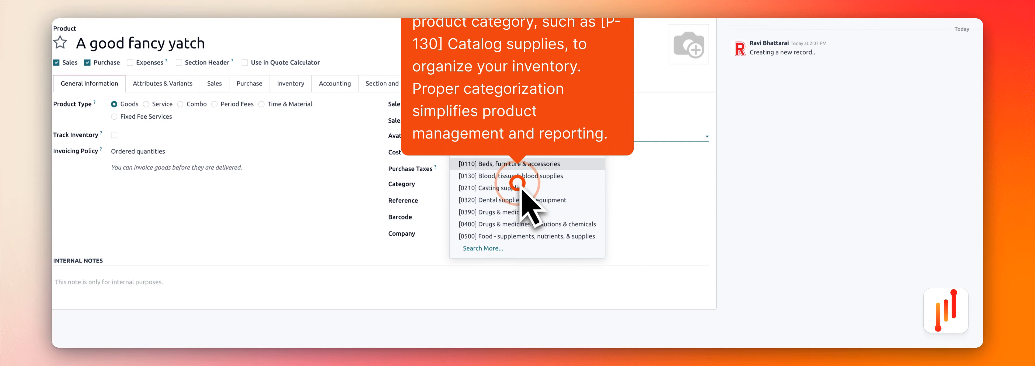
click(518, 186)
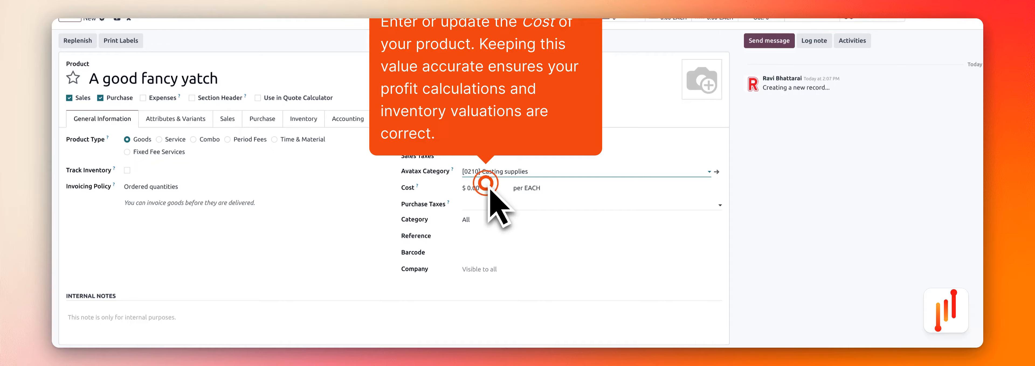
click(490, 185)
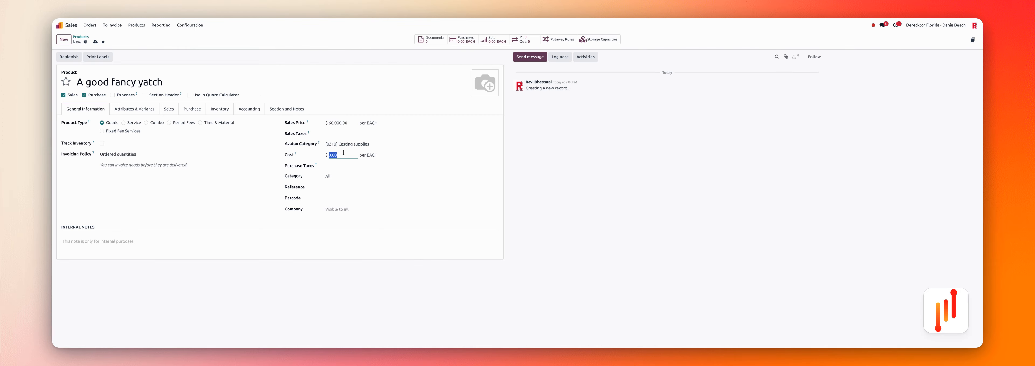
text(9999)
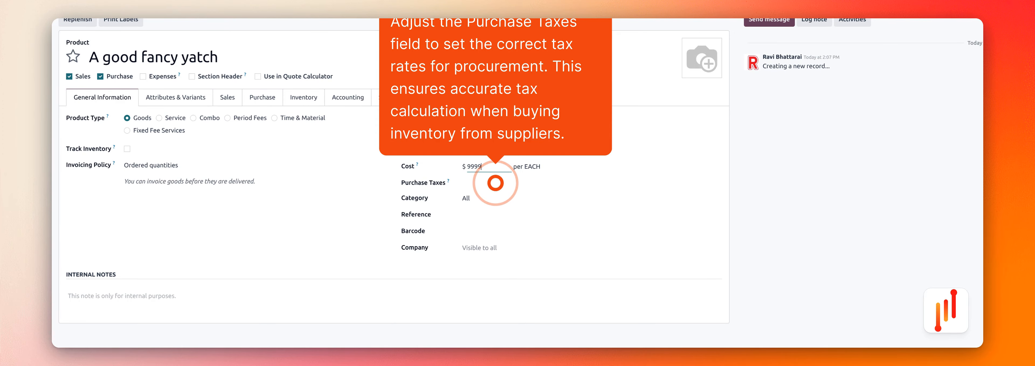
- Open the product's purchase taxes for selection and set its category to All / Materials
click(496, 183)
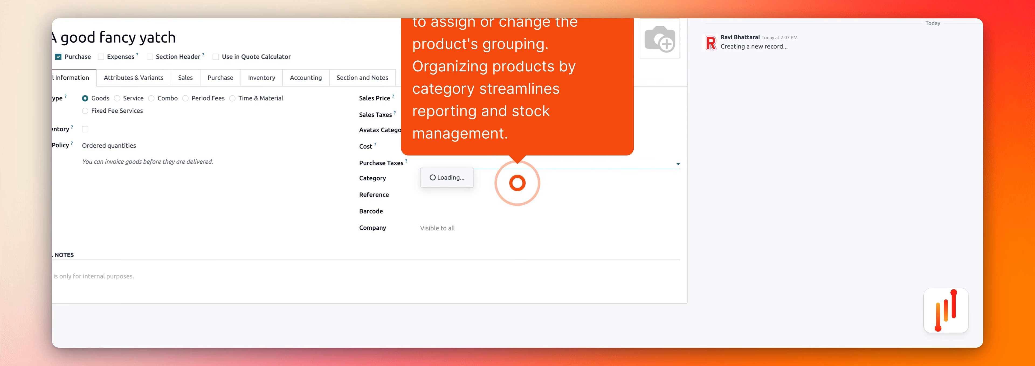
click(518, 184)
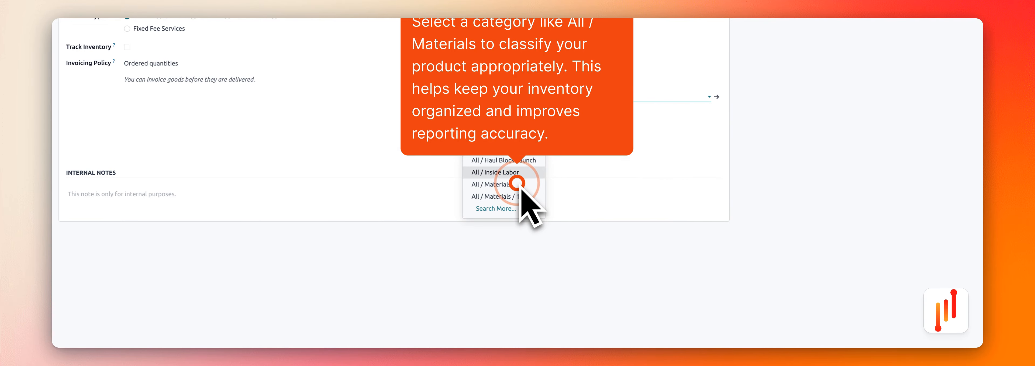
click(518, 184)
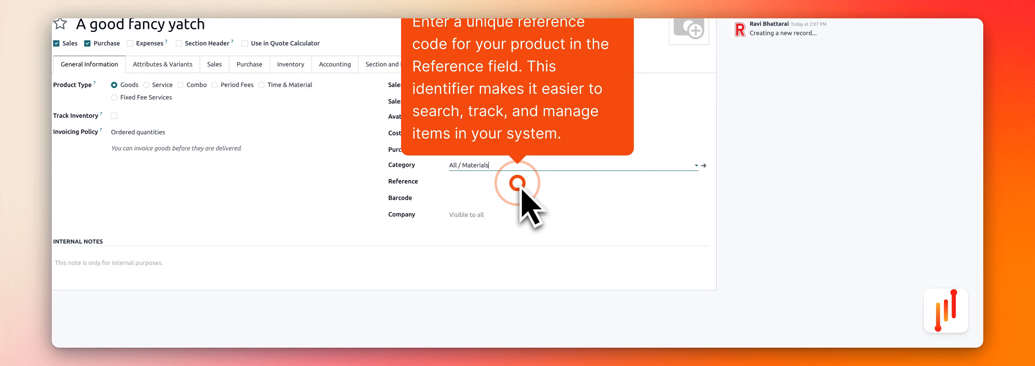
- Go through the empty reference and barcode fields and restrict the product to the company Derecktor Holding
click(517, 183)
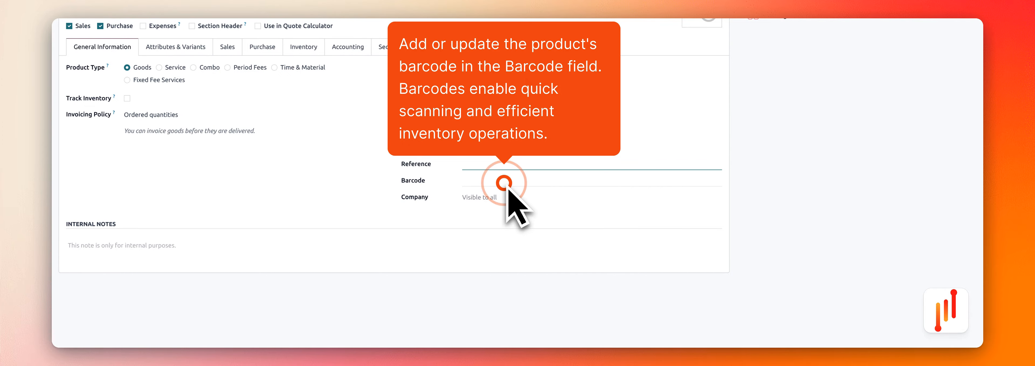
click(504, 184)
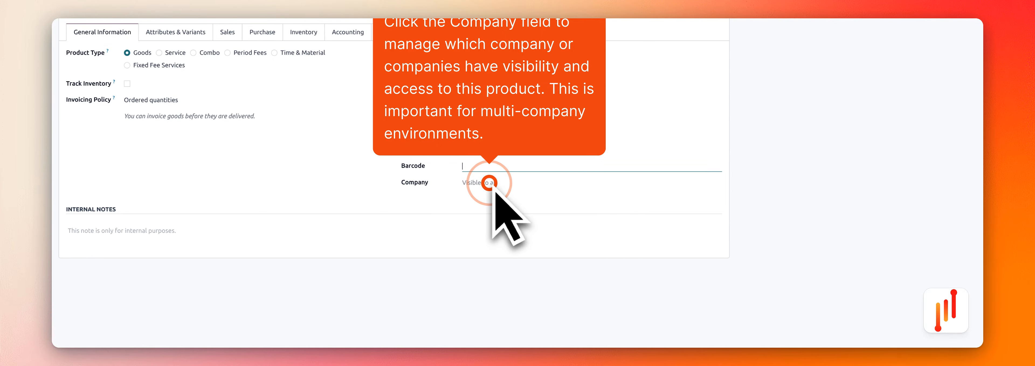
click(493, 189)
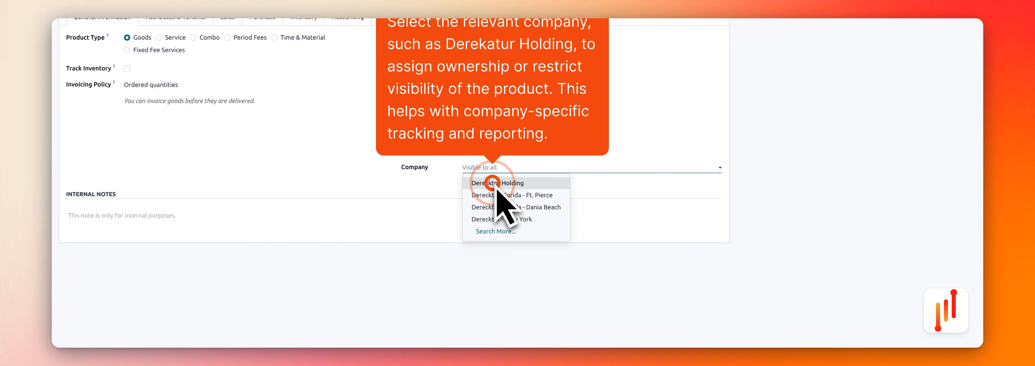
click(494, 183)
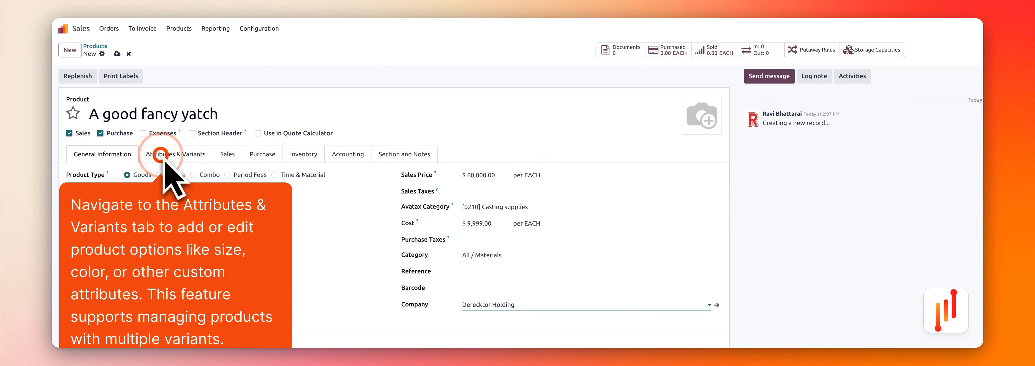
- Look over the product's attributes and variants, and add Contemporary Yatch as an optional product in its sales details
click(165, 160)
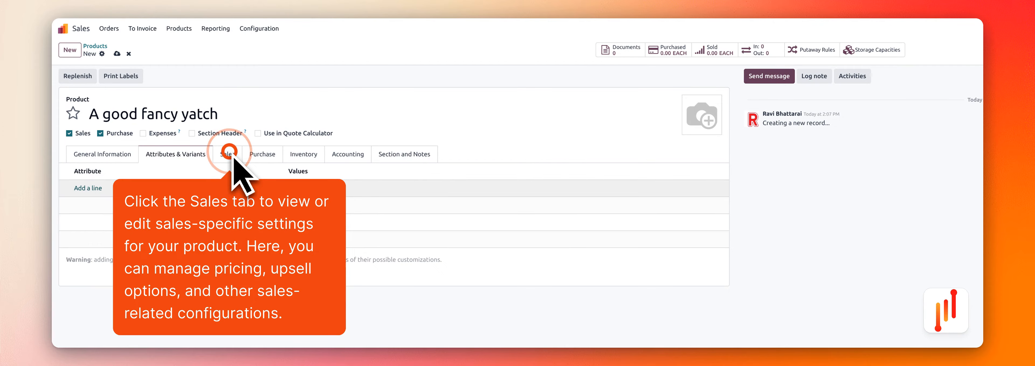
click(234, 160)
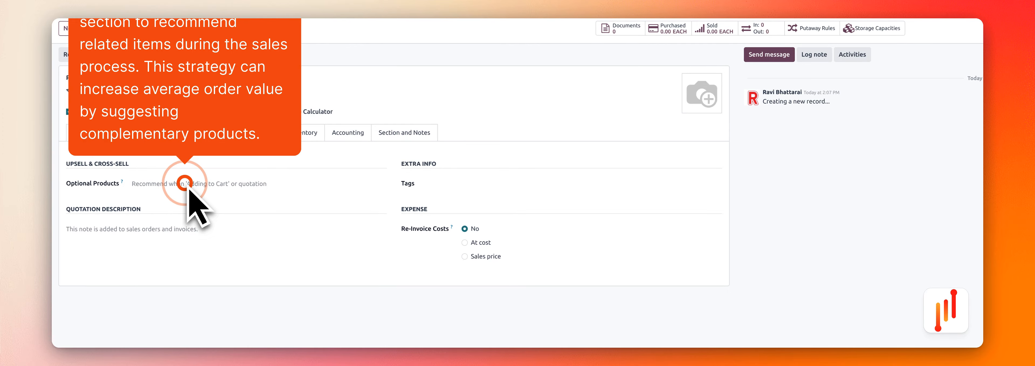
click(188, 189)
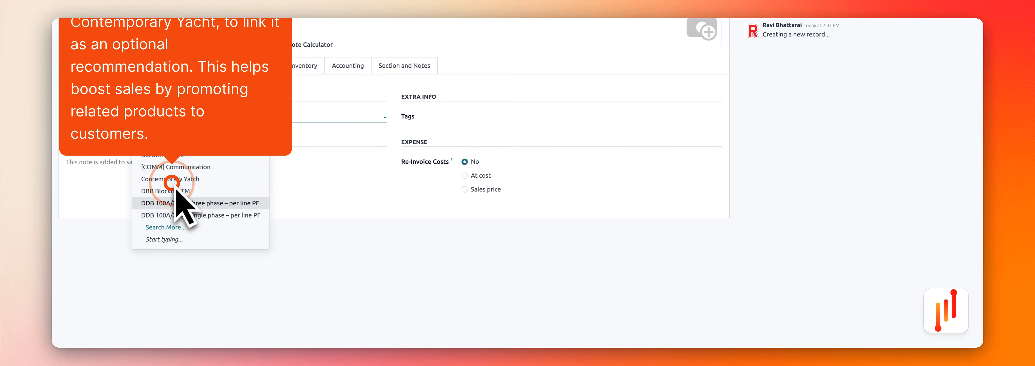
click(174, 183)
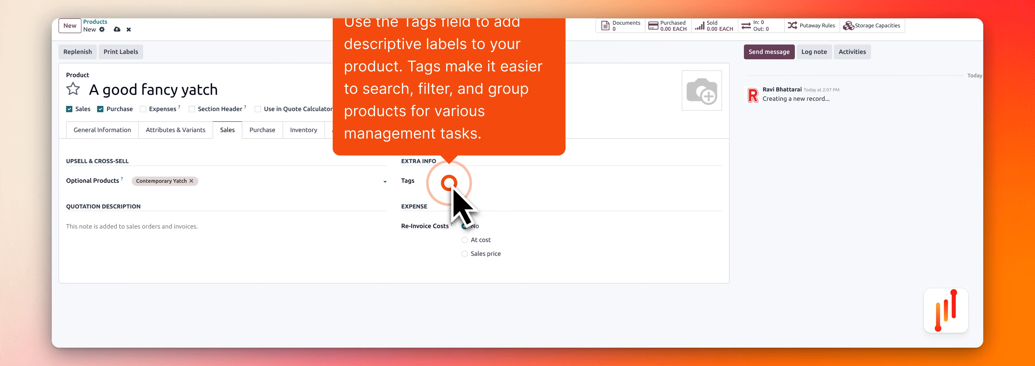
- Tag the product as Yatch and set its re-invoiced costs to Sales price
click(448, 183)
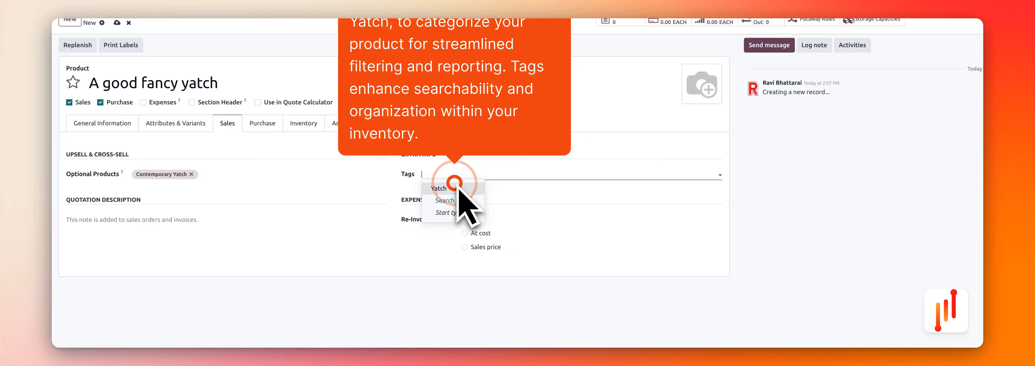
click(456, 185)
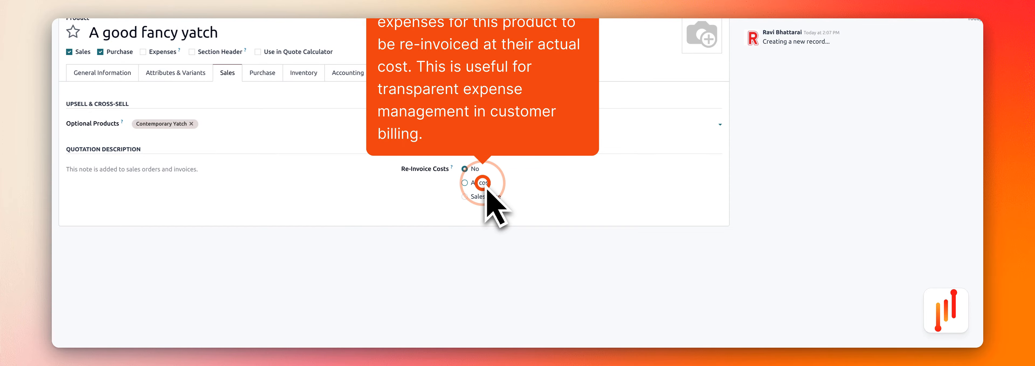
click(482, 183)
scroll(482, 189, down, 1)
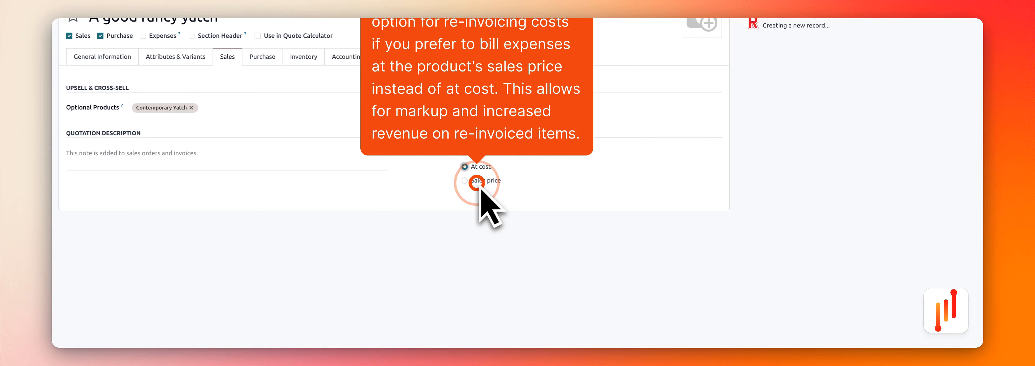
click(477, 183)
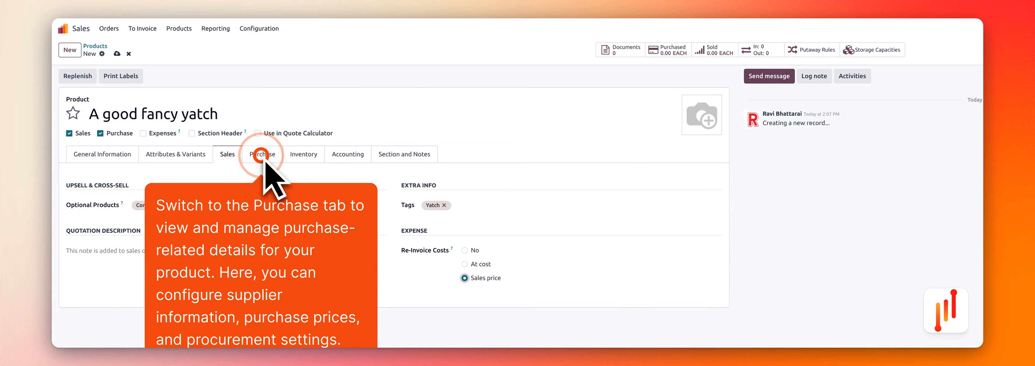
- Add a vendor line for 84 BOATWORKS to the product's purchase details with quantity 4 and price 2000
click(261, 155)
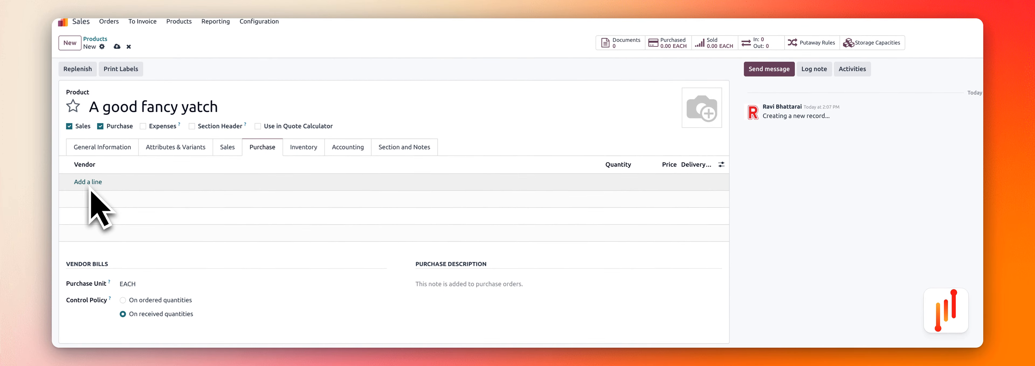
click(87, 182)
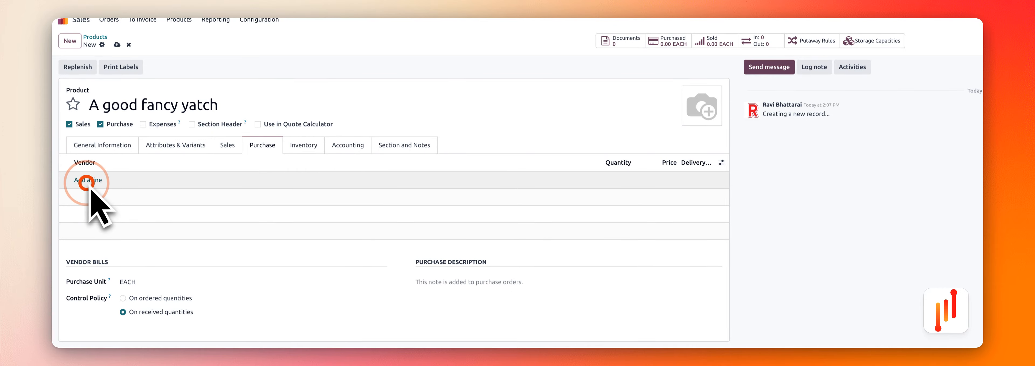
click(121, 182)
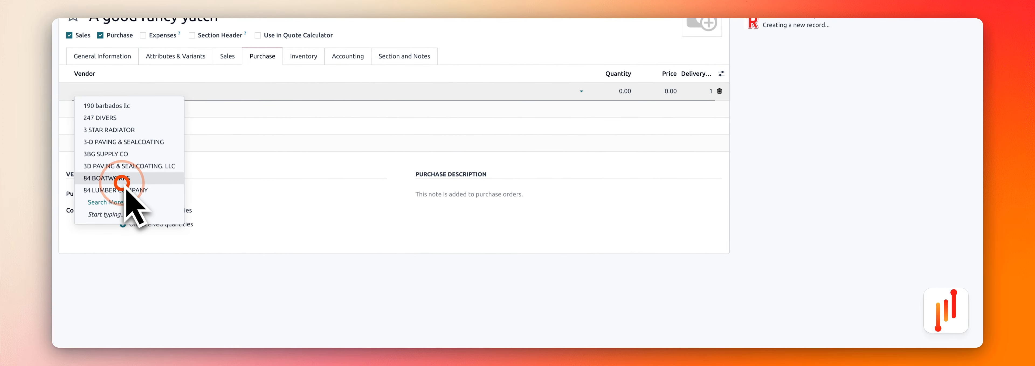
click(628, 91)
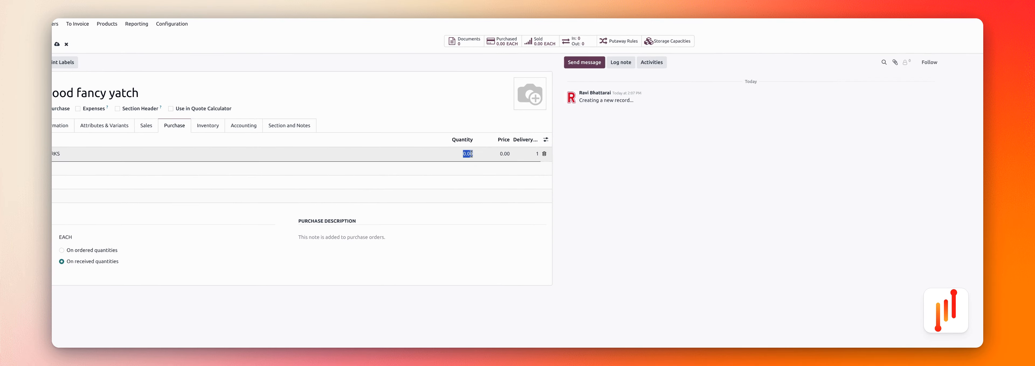
key(BackSpace)
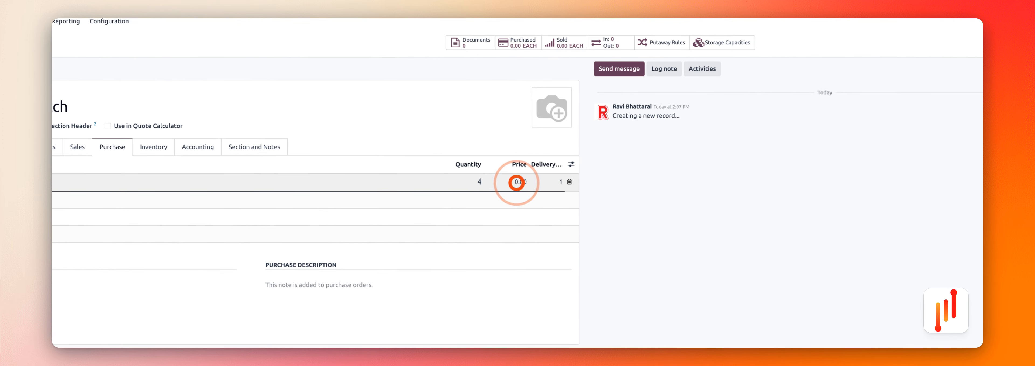
click(518, 182)
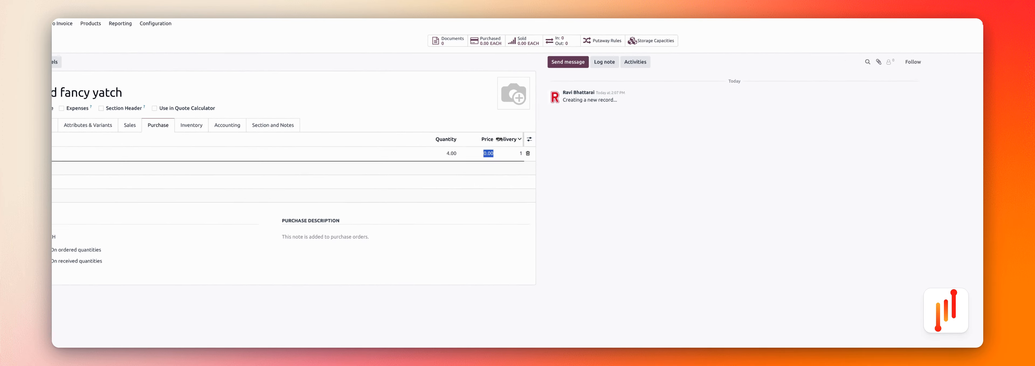
text(2000)
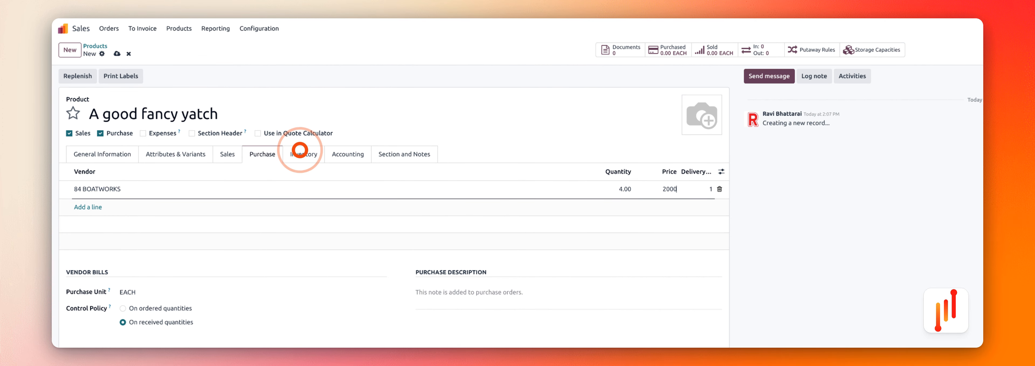
- Set the product's inventory weight to 6000 kg, volume to 88000 m³ and customer lead time to 99 days
click(299, 150)
scroll(514, 201, down, 1)
click(513, 186)
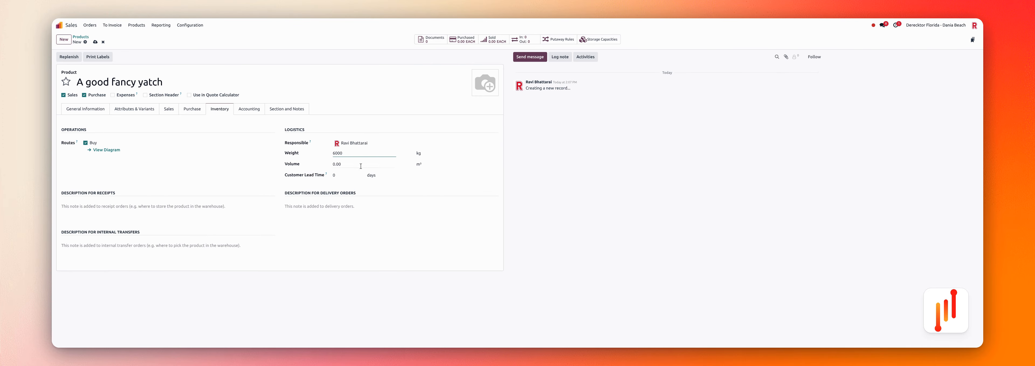
click(360, 166)
click(355, 175)
- Set the product's income account to Bank United-Money Market - Outgoing
click(249, 109)
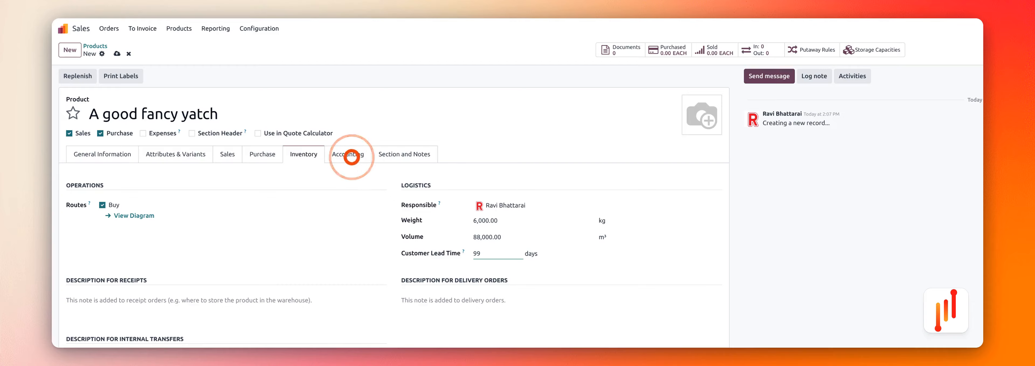
scroll(174, 187, down, 1)
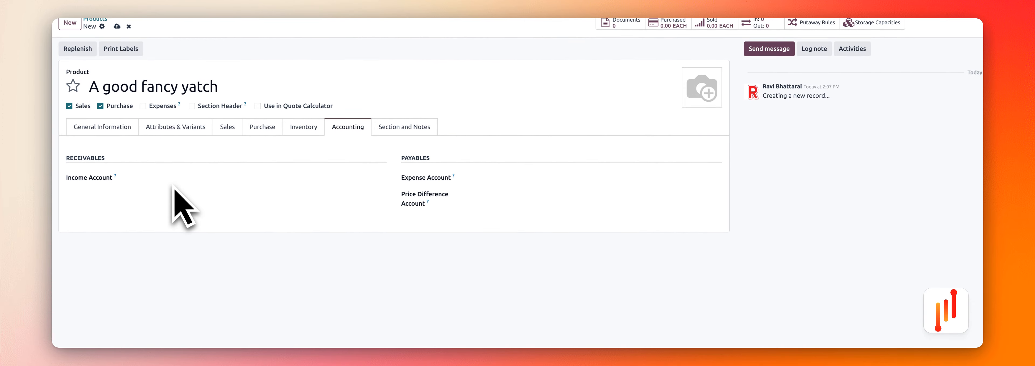
click(172, 188)
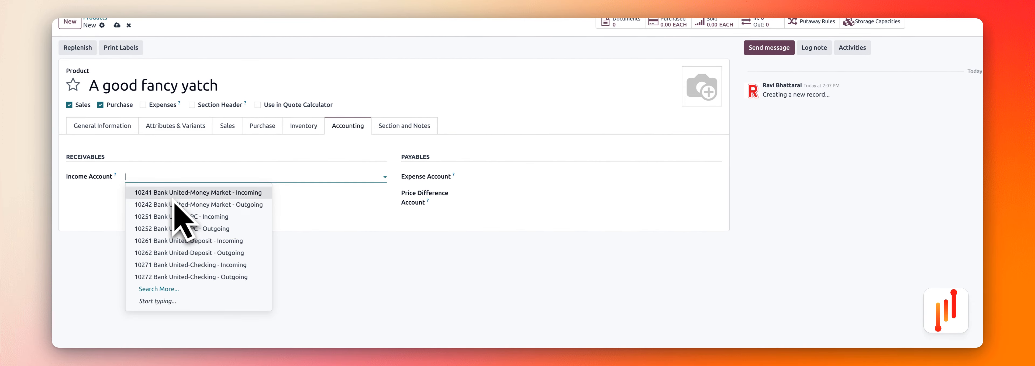
click(172, 182)
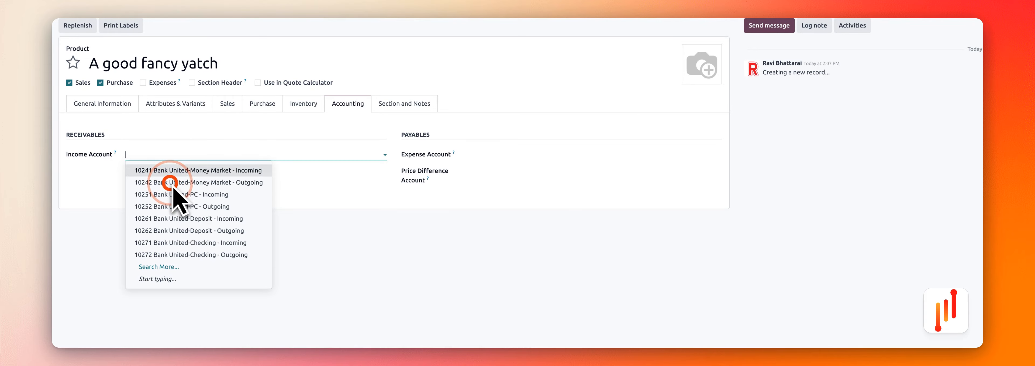
scroll(504, 189, up, 1)
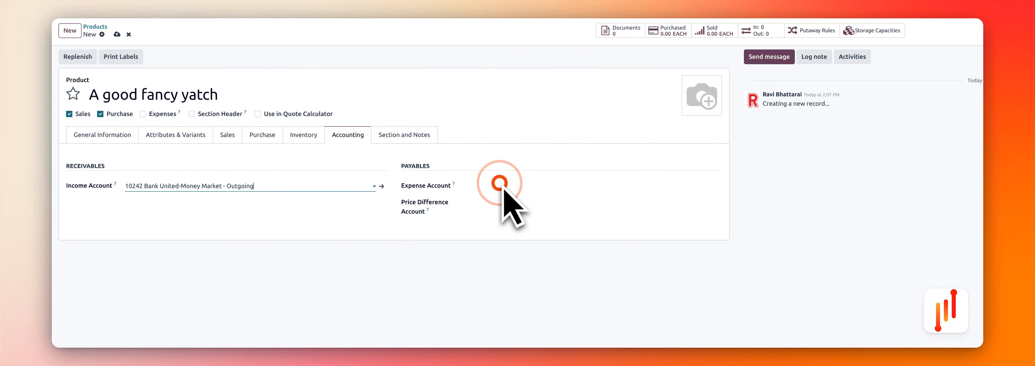
- Set the expense account to Bank United-Deposit - Incoming and the price difference account to Bank United-PC - Outgoing
scroll(512, 243, down, 2)
click(519, 185)
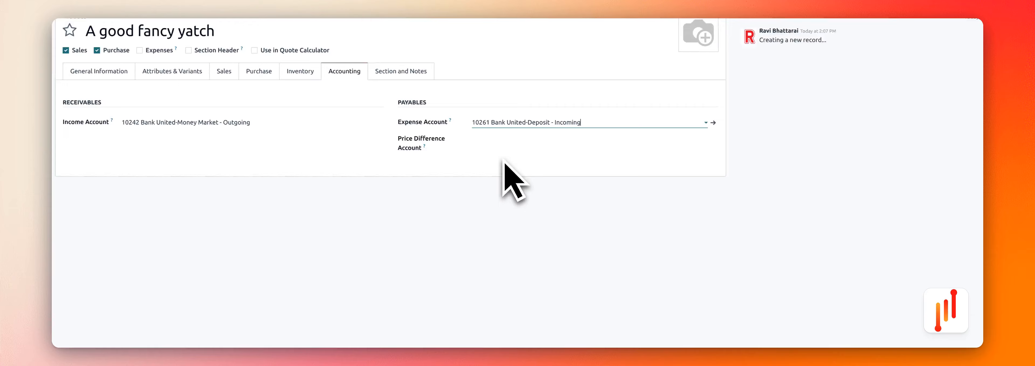
scroll(504, 160, up, 1)
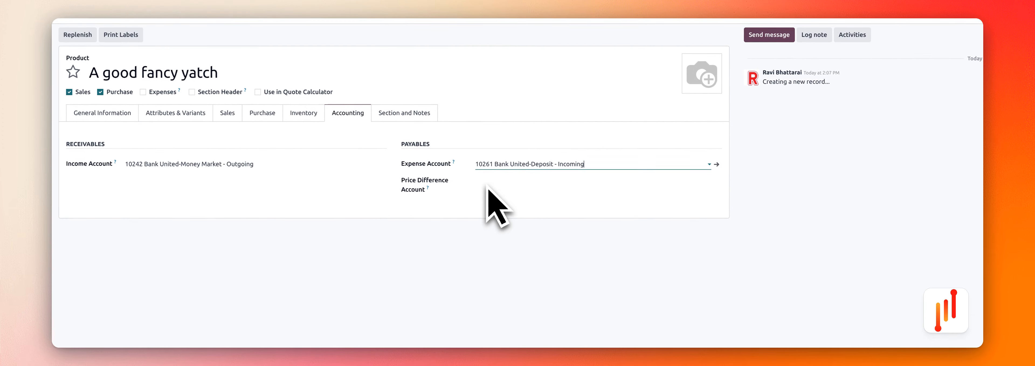
click(484, 183)
scroll(498, 225, down, 2)
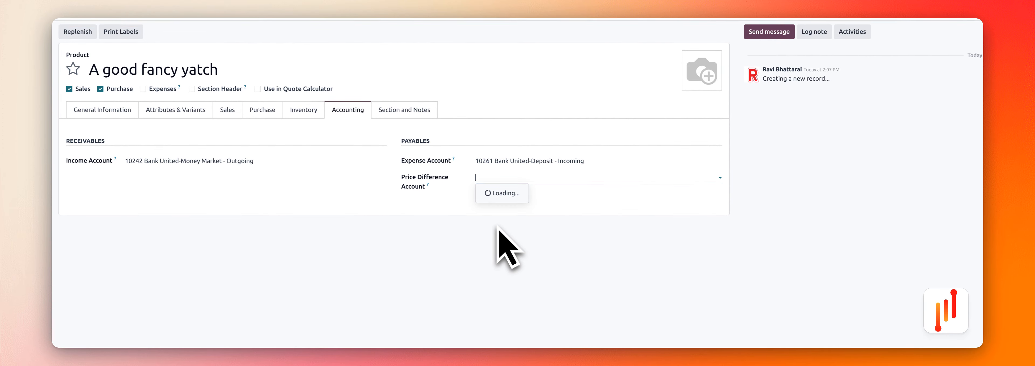
click(509, 186)
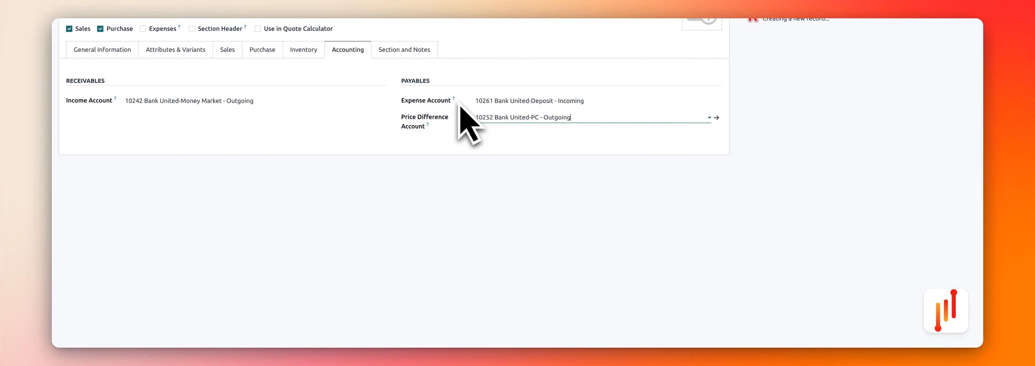
- Show the product's section and notes description, and save the new product
scroll(462, 109, up, 3)
click(397, 155)
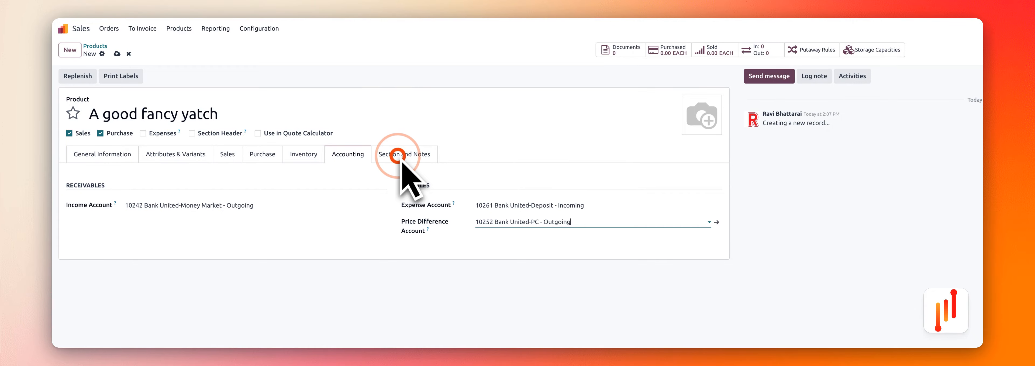
click(117, 53)
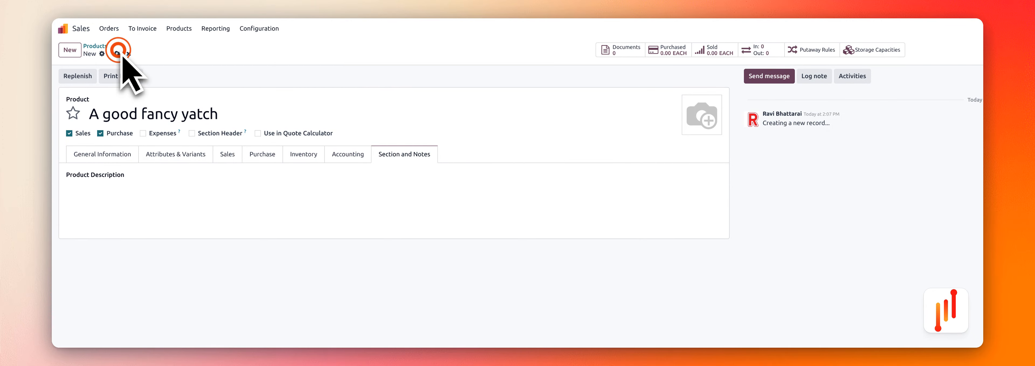
- Return to the product list, search it for "good" and open the product A good fancy yatch
click(94, 45)
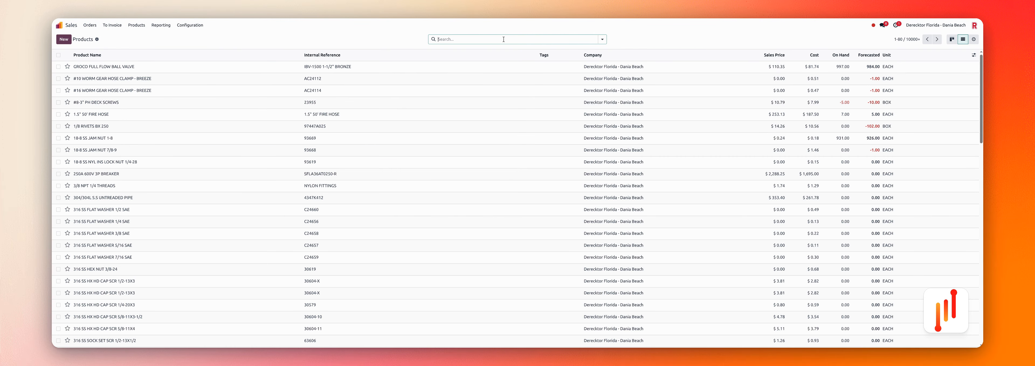
text(good)
key(Return)
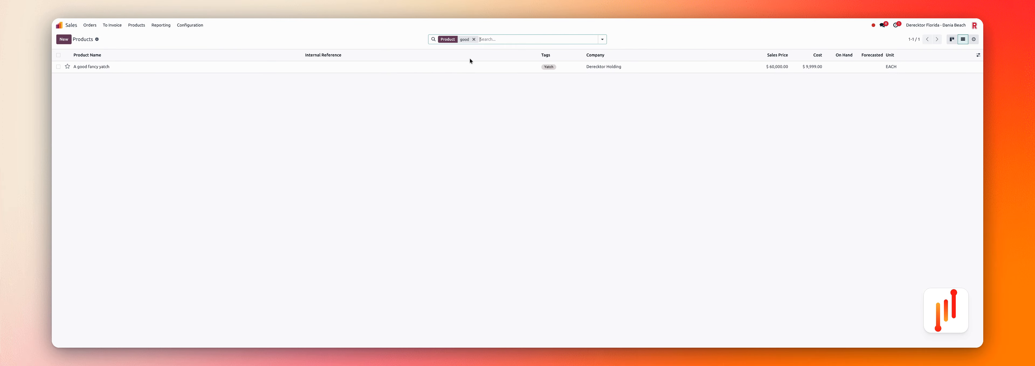
click(205, 74)
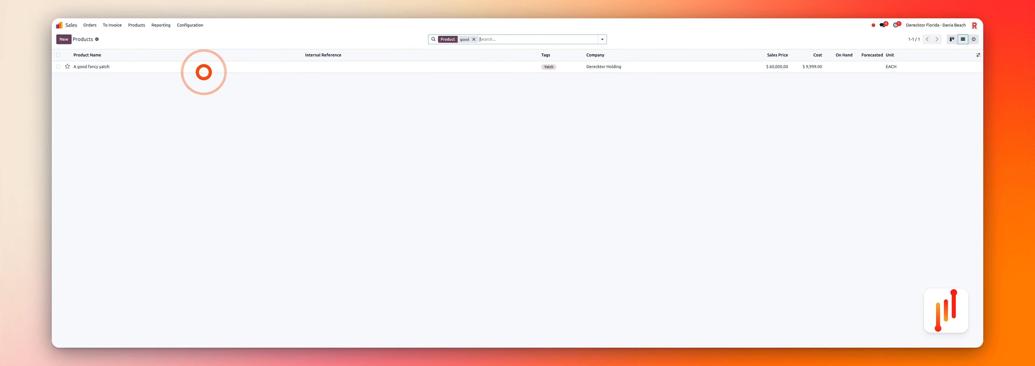
click(78, 109)
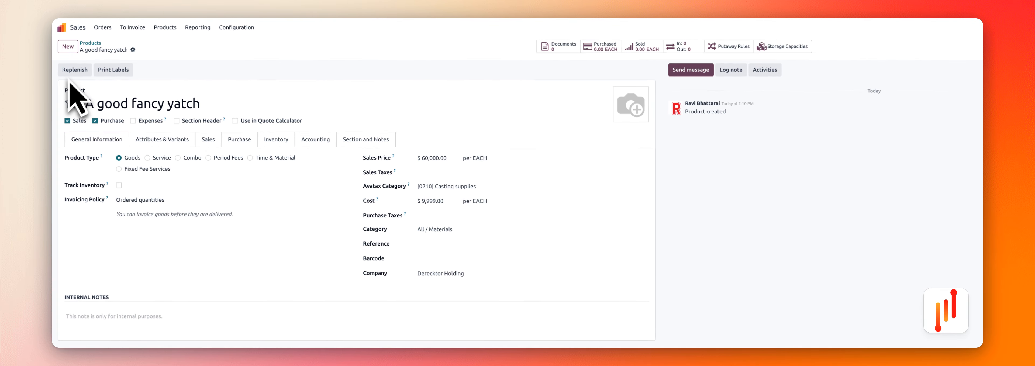
- Replenish 99 EACH of the product through the Buy route from vendor 84 BOATWORKS and open the generated order
click(60, 60)
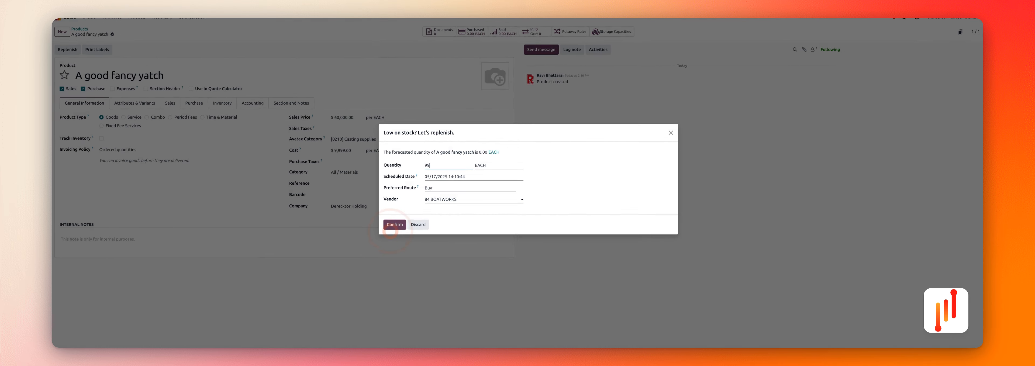
click(387, 227)
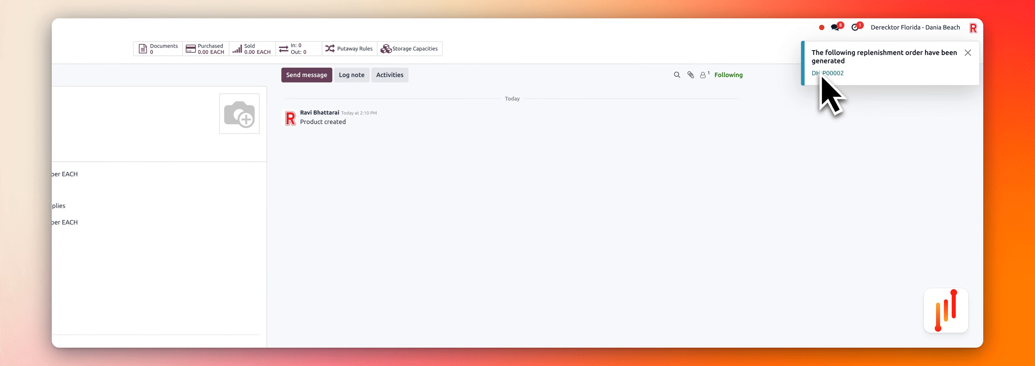
click(816, 74)
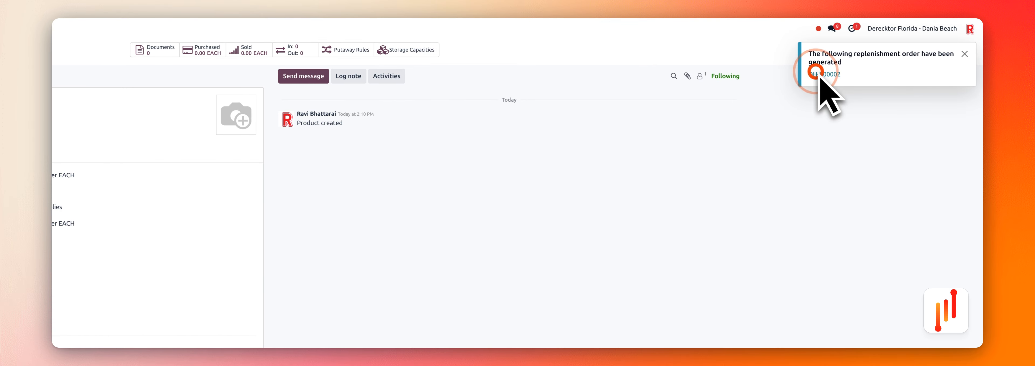
click(135, 108)
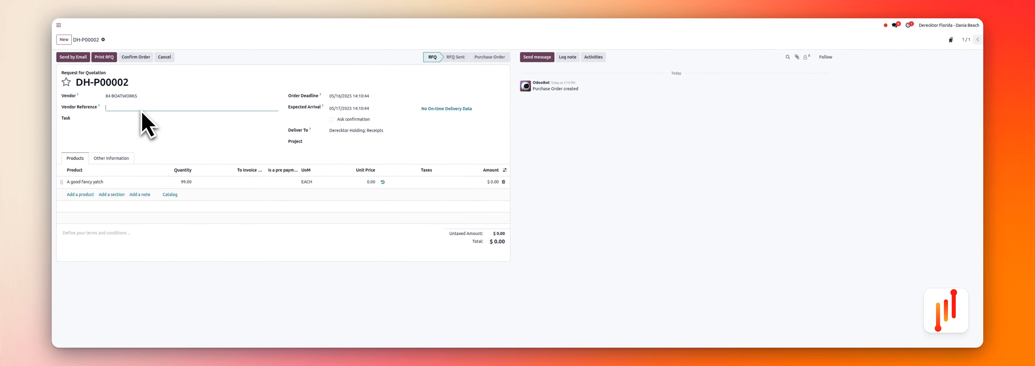
click(146, 109)
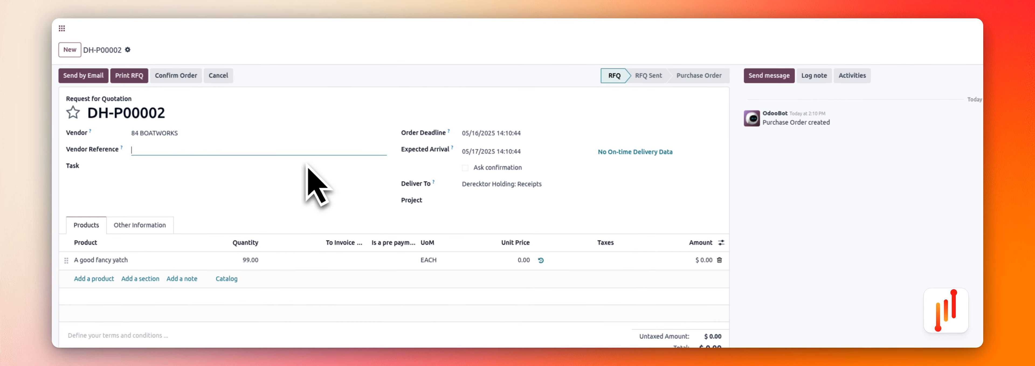
click(464, 168)
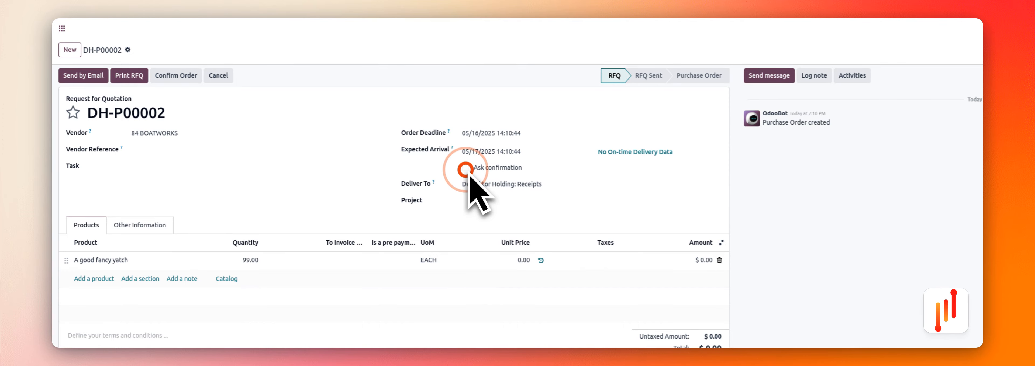
- Send the request for quotation by email with its PDF attached, skipping the vendor contact details
click(93, 75)
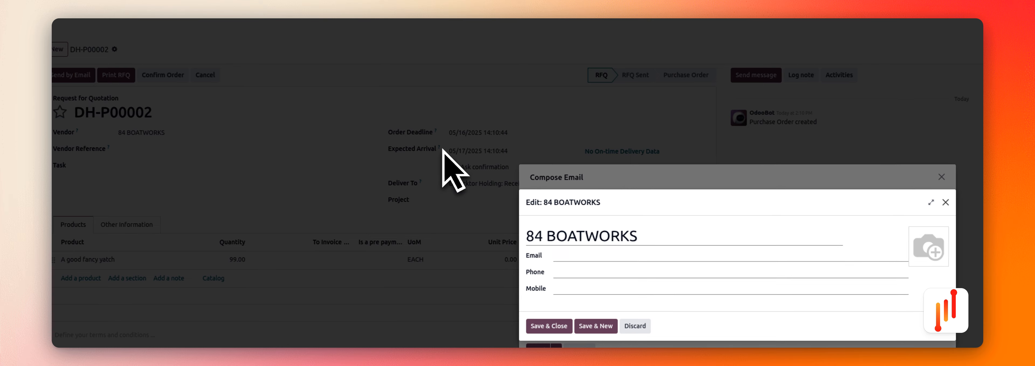
click(945, 202)
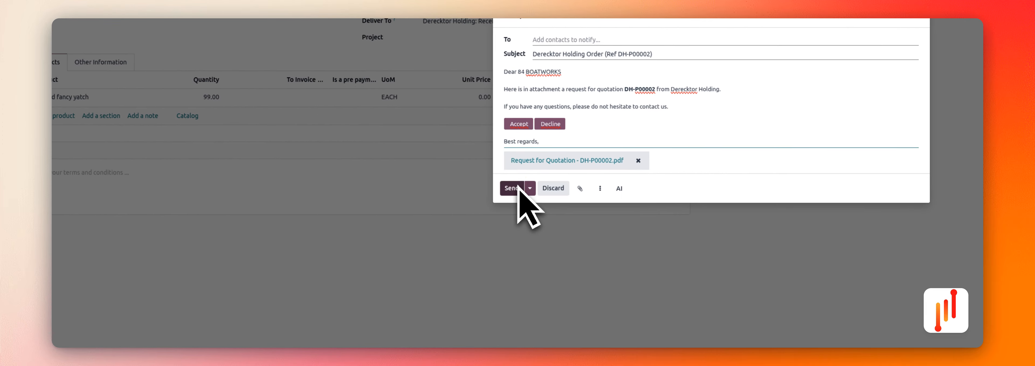
click(111, 334)
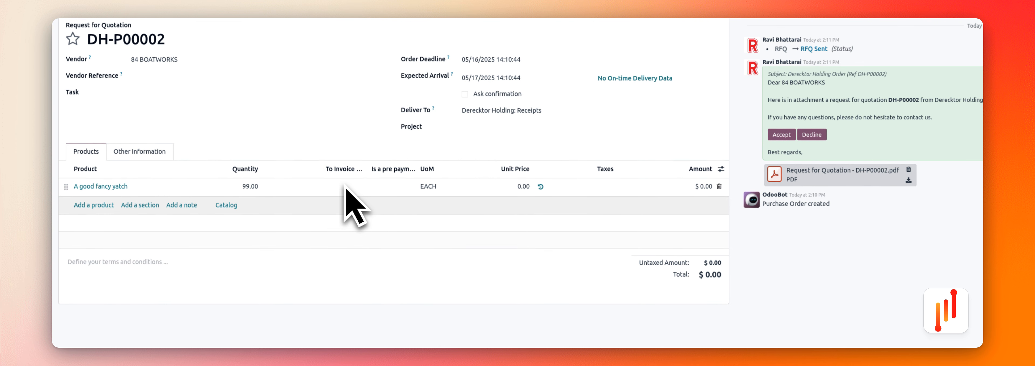
- Set the unit price of the A good fancy yatch order line to 67789, leaving the project unselected
click(305, 92)
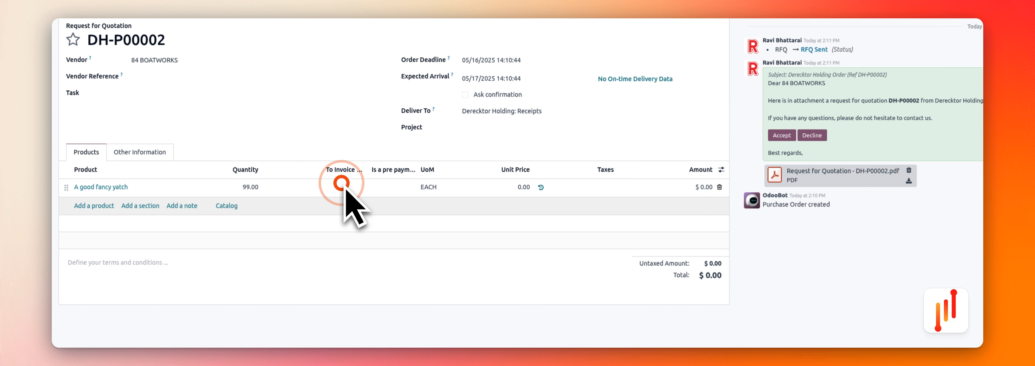
click(519, 184)
text(67789)
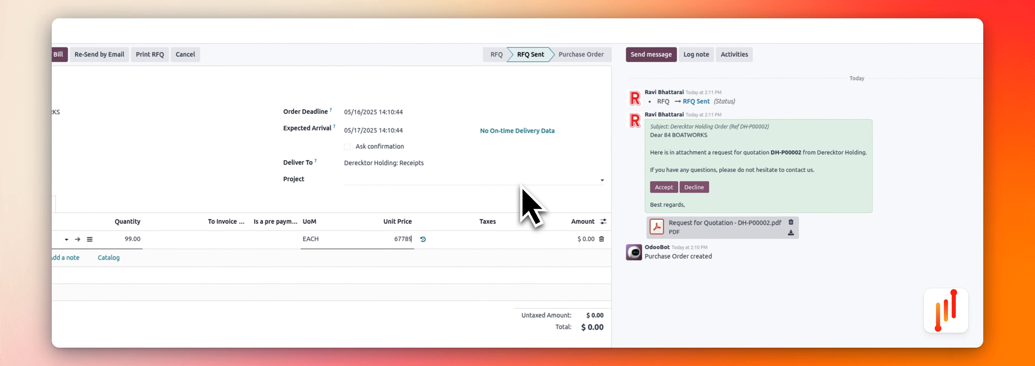
click(518, 183)
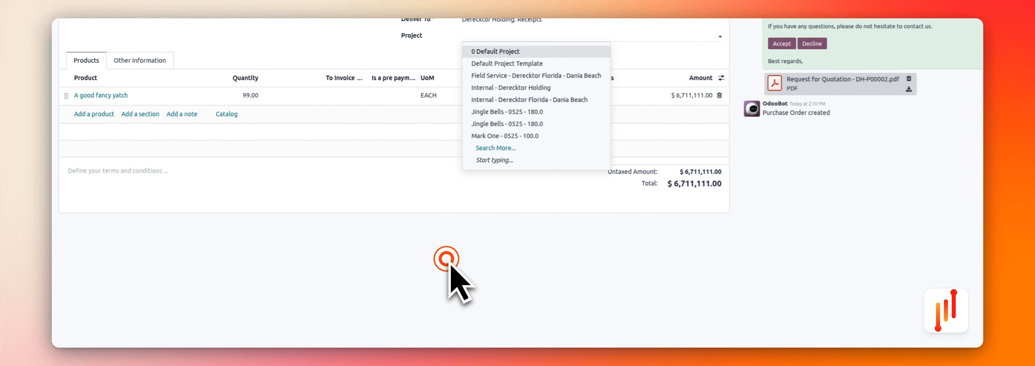
click(446, 258)
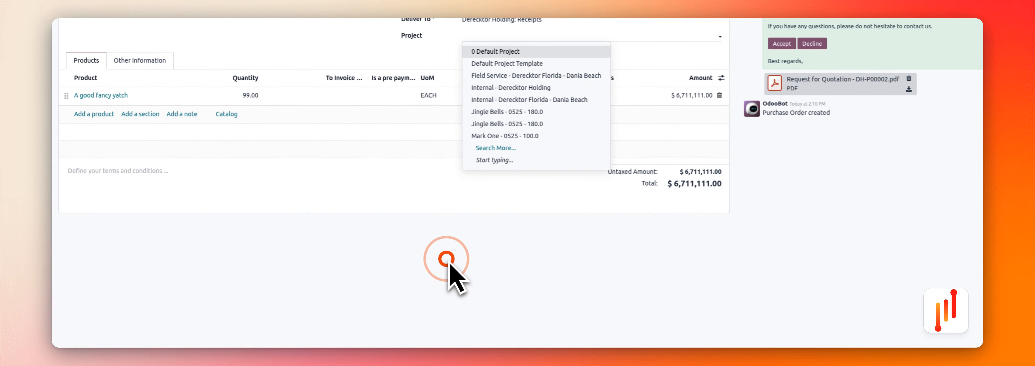
- Try to confirm the purchase order for 84 BOATWORKS
click(79, 74)
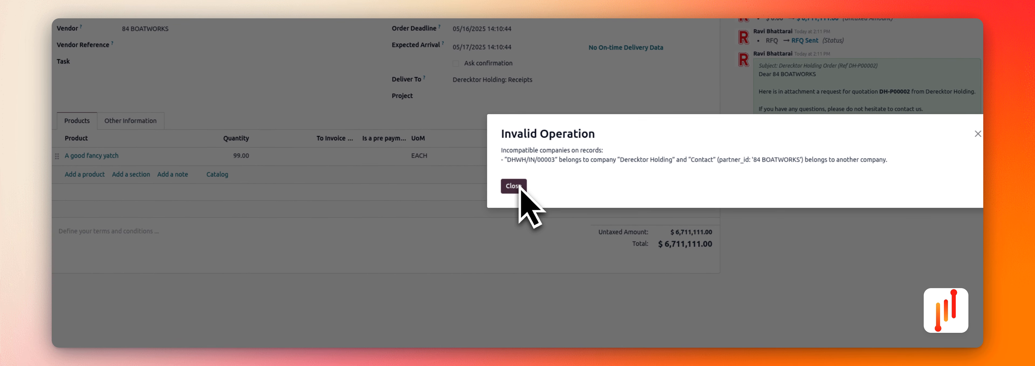
click(519, 186)
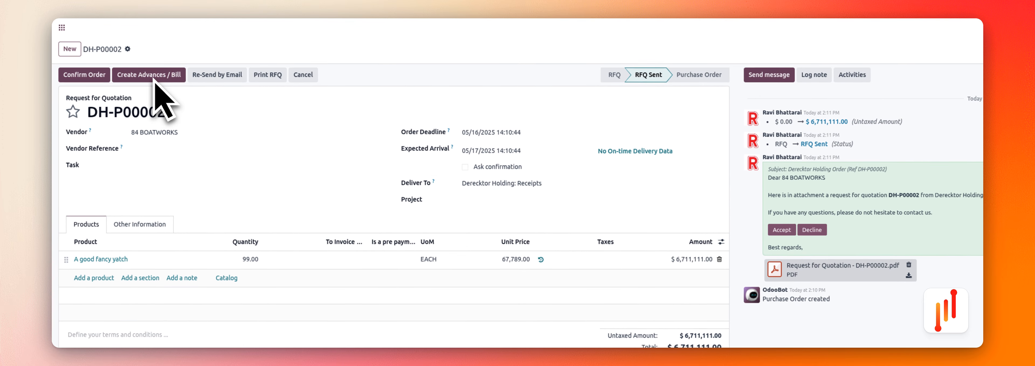
click(150, 77)
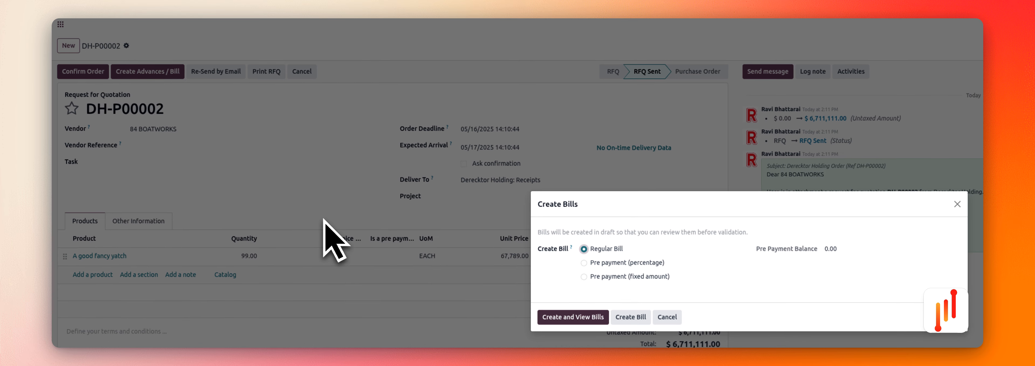
click(563, 320)
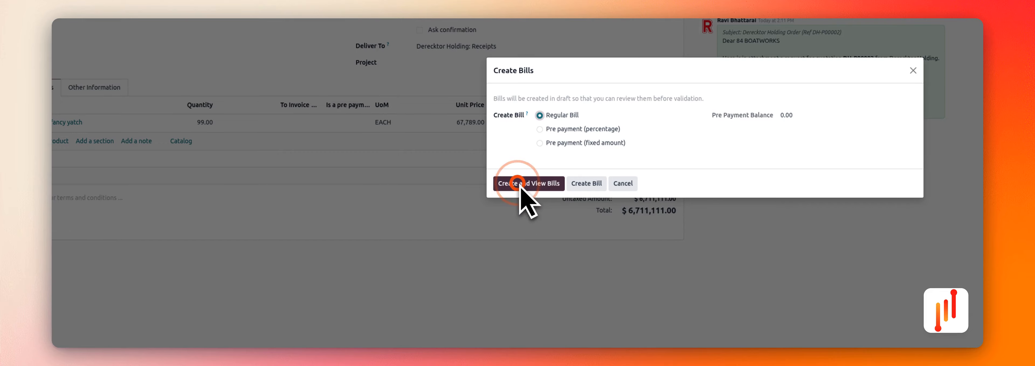
click(623, 183)
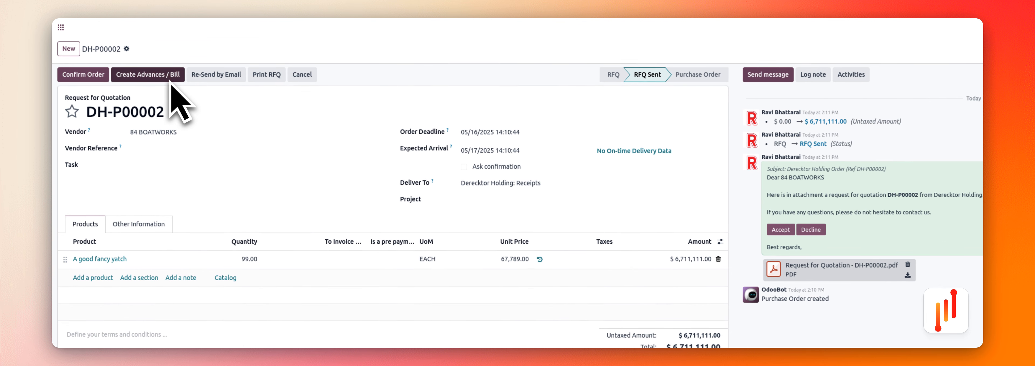
click(166, 78)
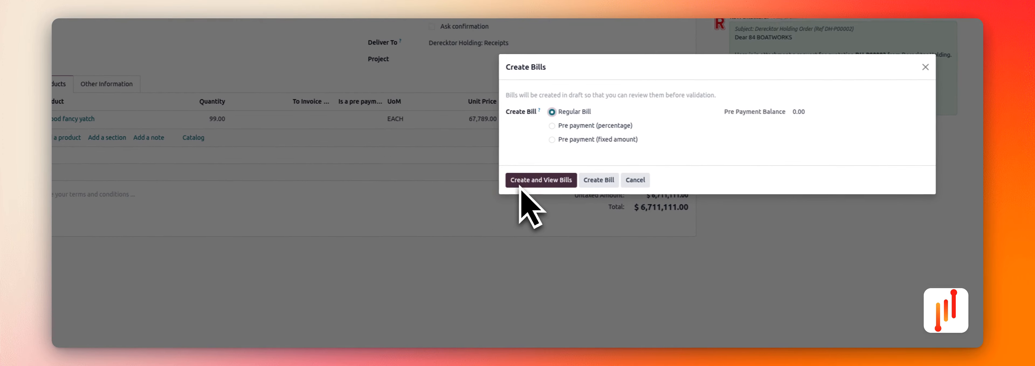
click(551, 323)
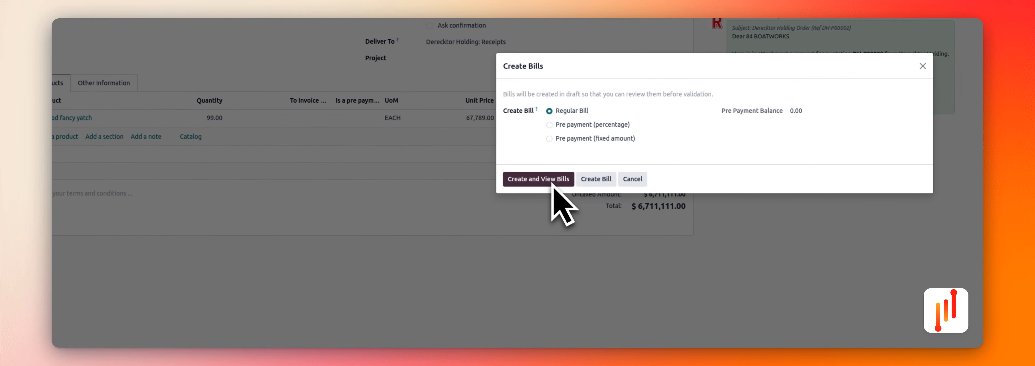
click(599, 179)
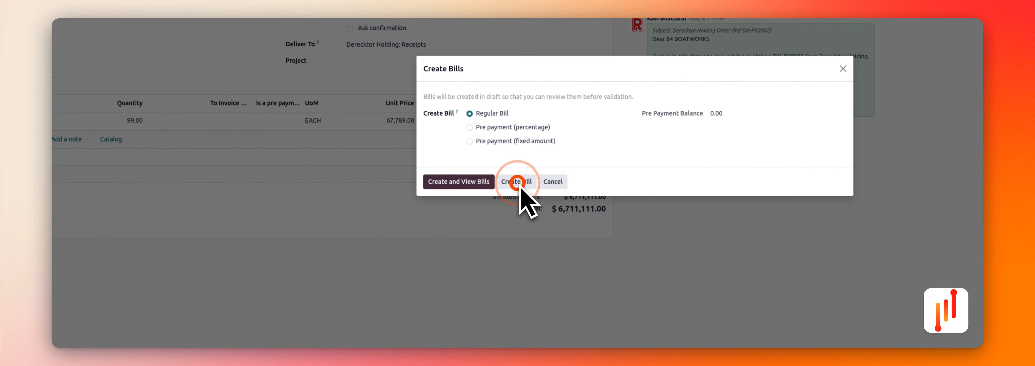
click(553, 182)
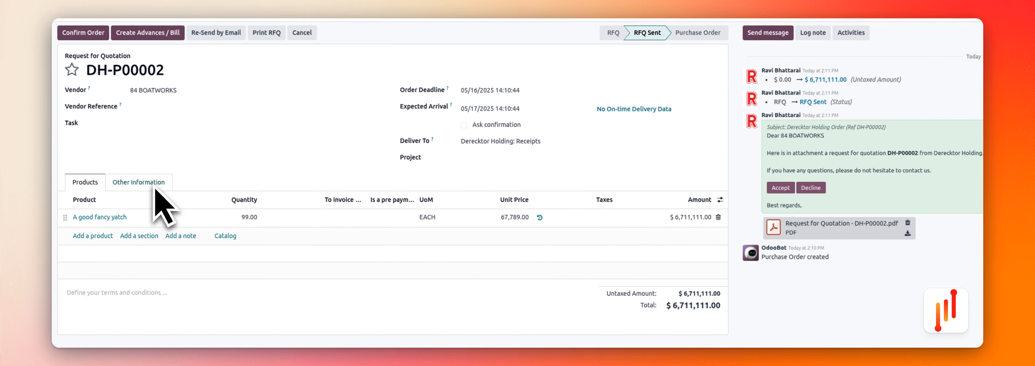
- Set the order's incoterm to [FCA] FREE CARRIER in its additional information
click(151, 183)
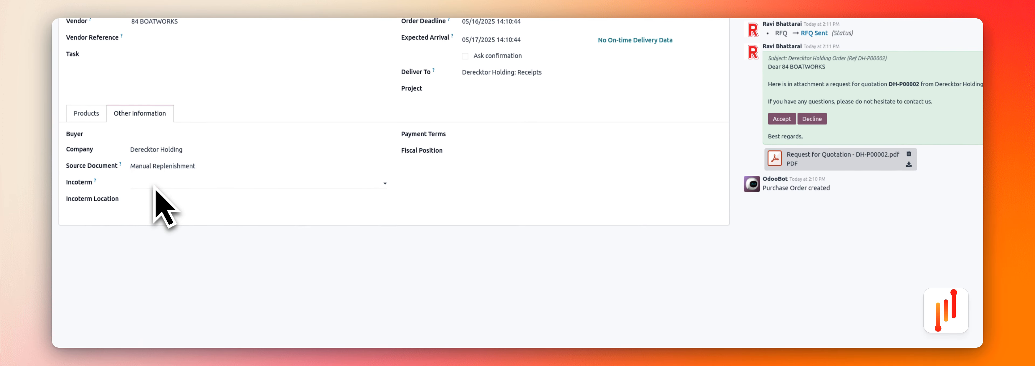
click(151, 183)
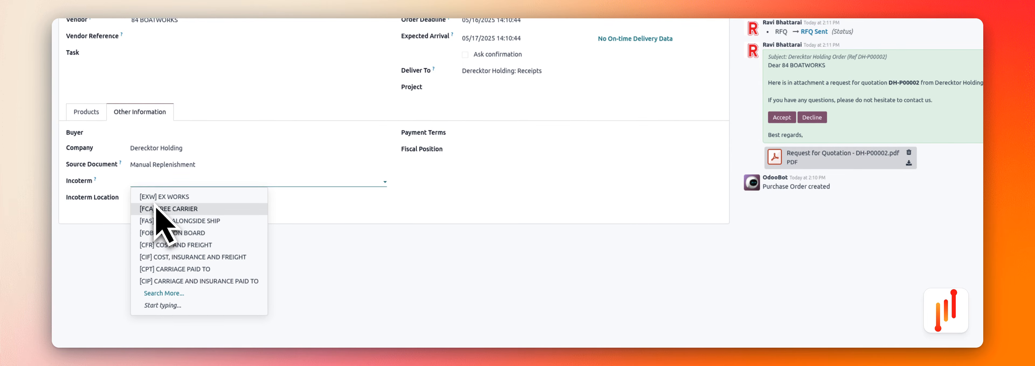
click(152, 183)
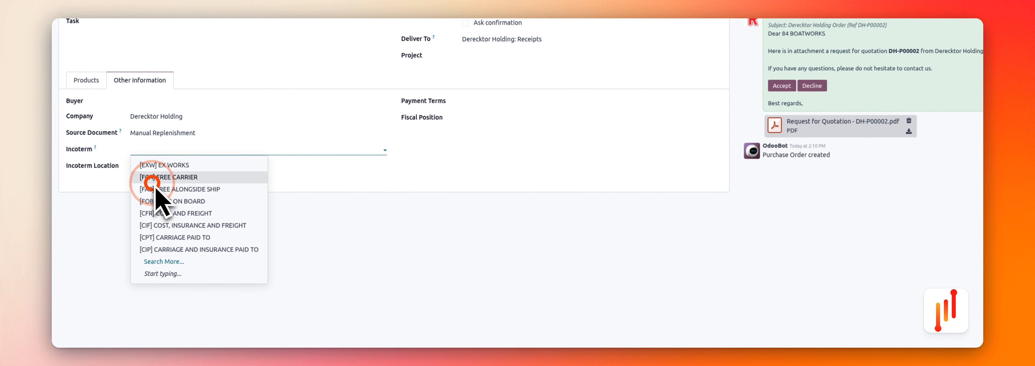
click(158, 165)
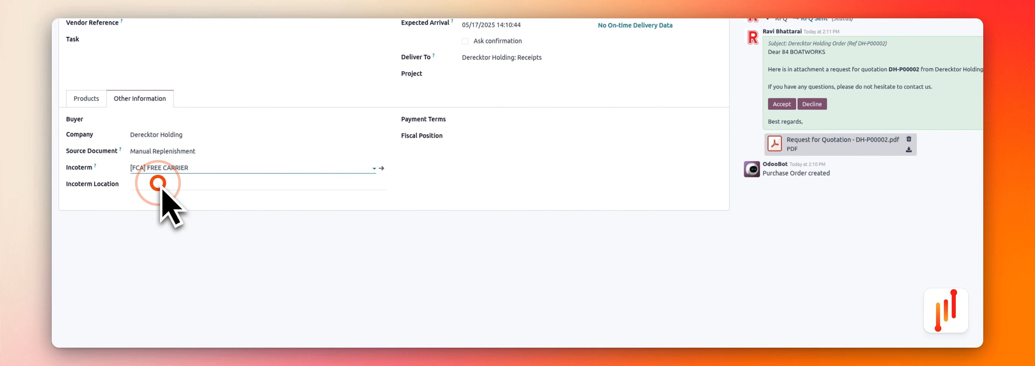
- Set the payment terms to Net 30 and the fiscal position to Automatic Tax Mapping (AvaTax)
click(474, 121)
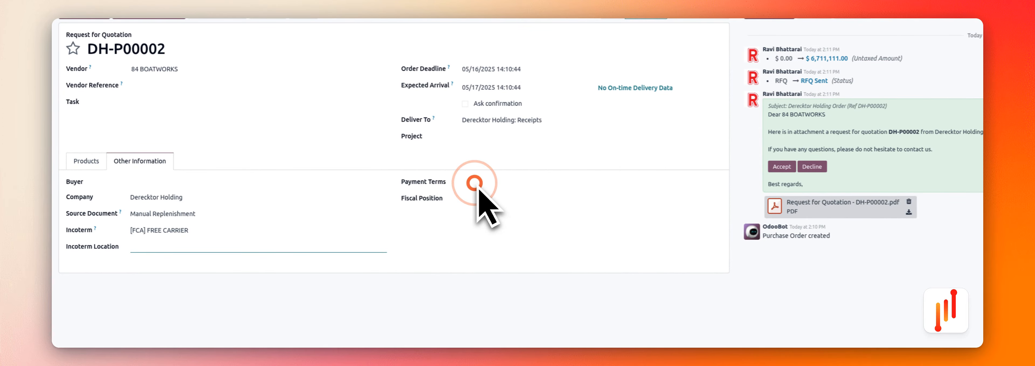
scroll(478, 187, down, 1)
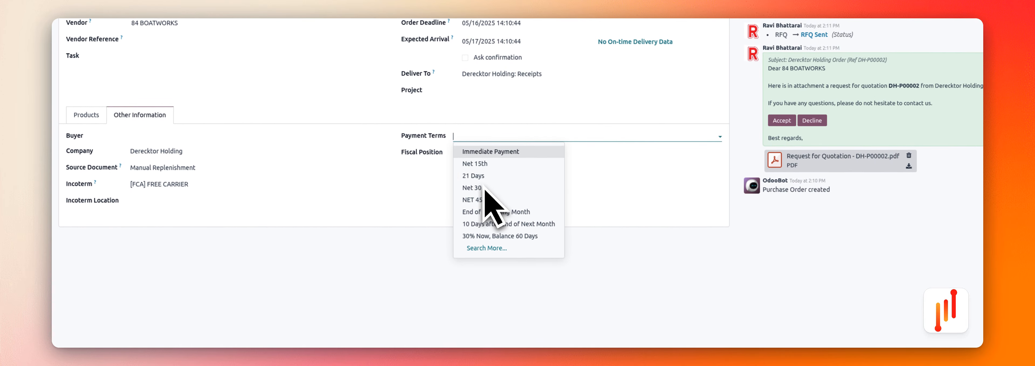
click(483, 188)
click(480, 187)
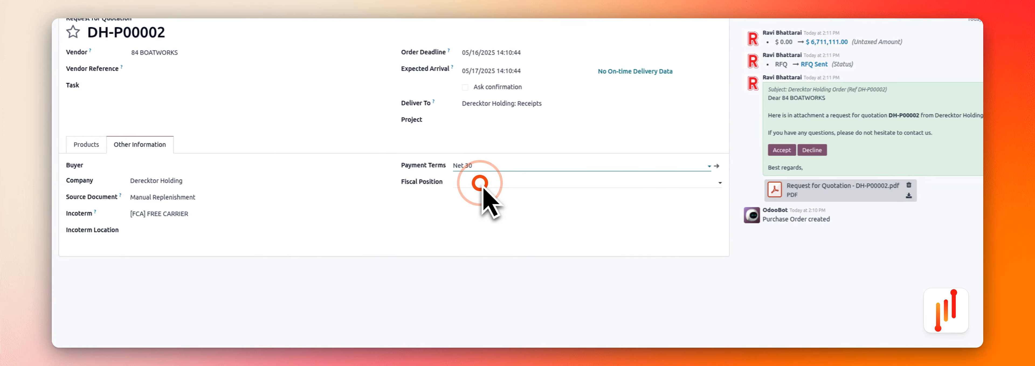
click(482, 184)
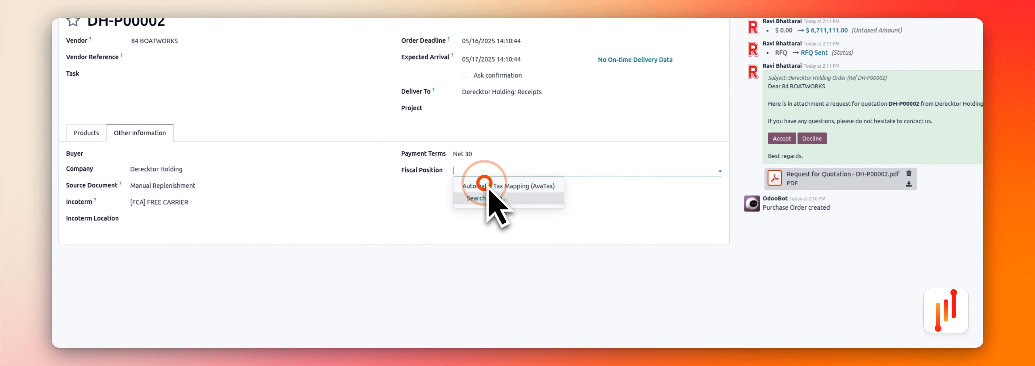
click(487, 187)
- Assign the order to the project Field Service - Derecktor Florida - Dania Beach
scroll(490, 167, up, 2)
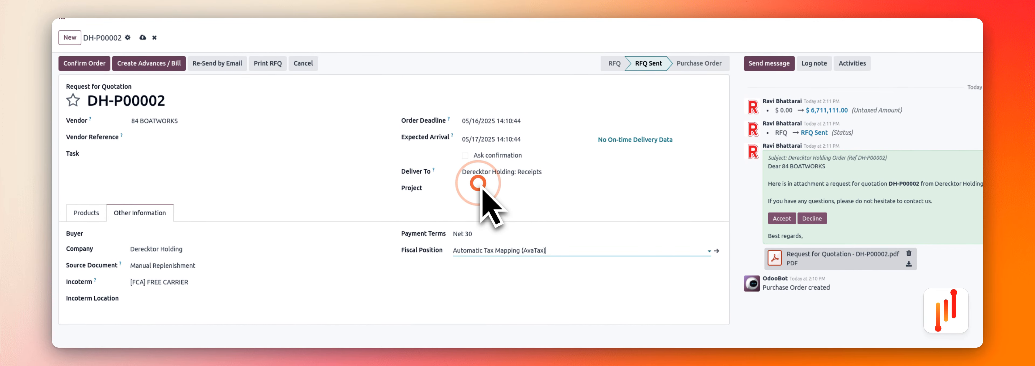
click(479, 184)
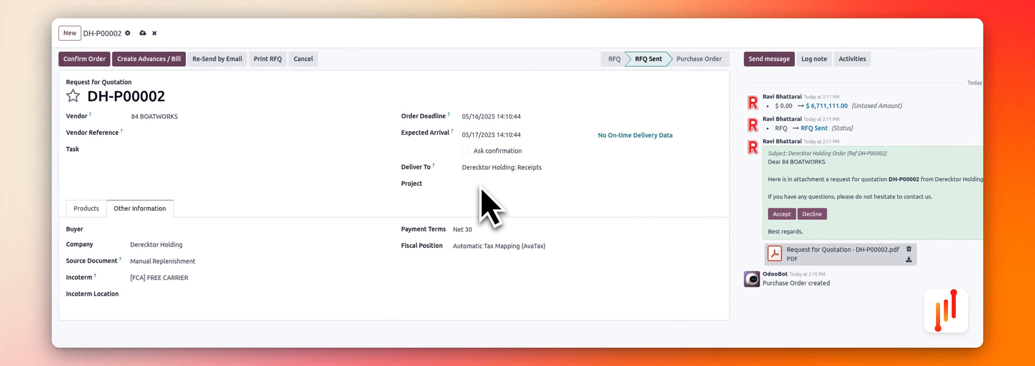
click(477, 184)
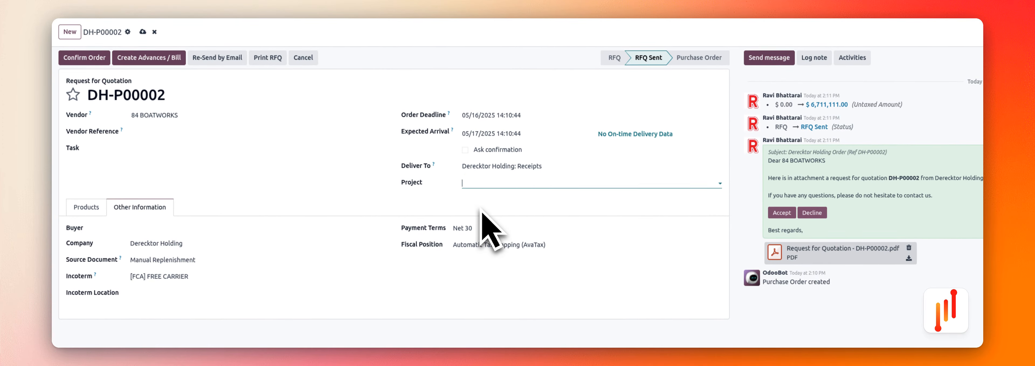
scroll(478, 184, down, 1)
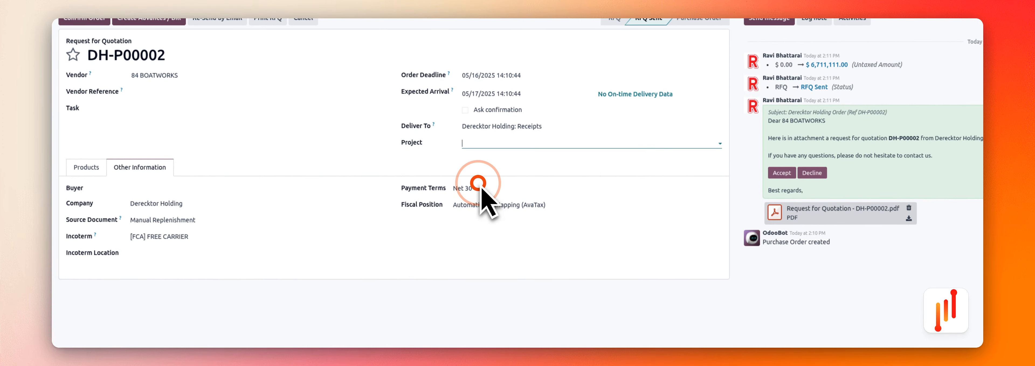
click(478, 183)
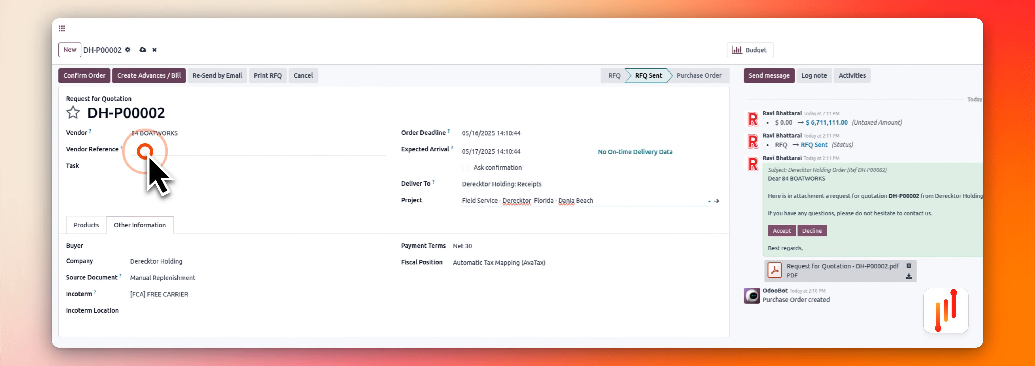
- Change the vendor on the request for quotation to AKYACHT and save the record
click(145, 151)
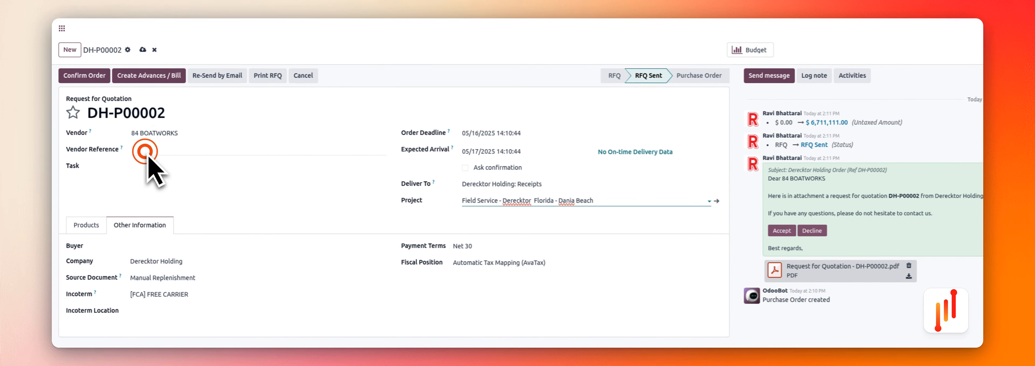
click(171, 132)
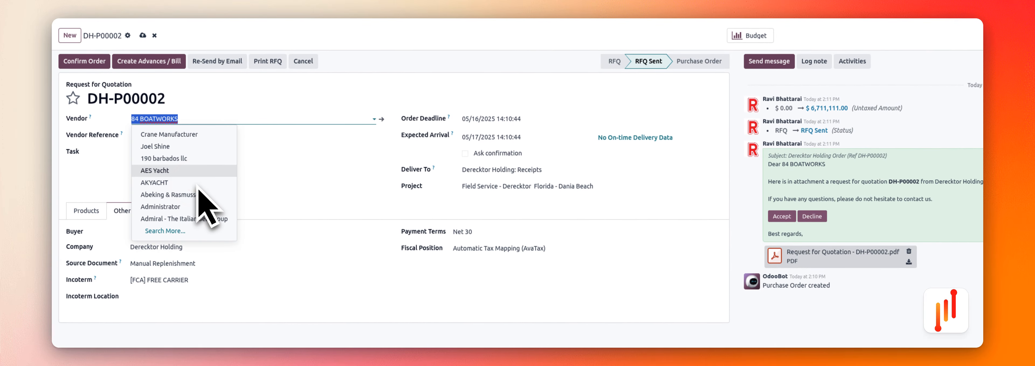
click(194, 183)
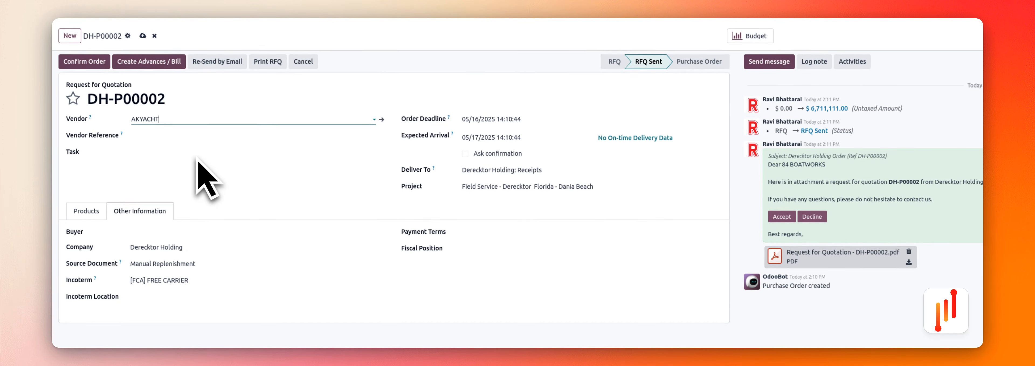
scroll(200, 177, up, 1)
click(194, 150)
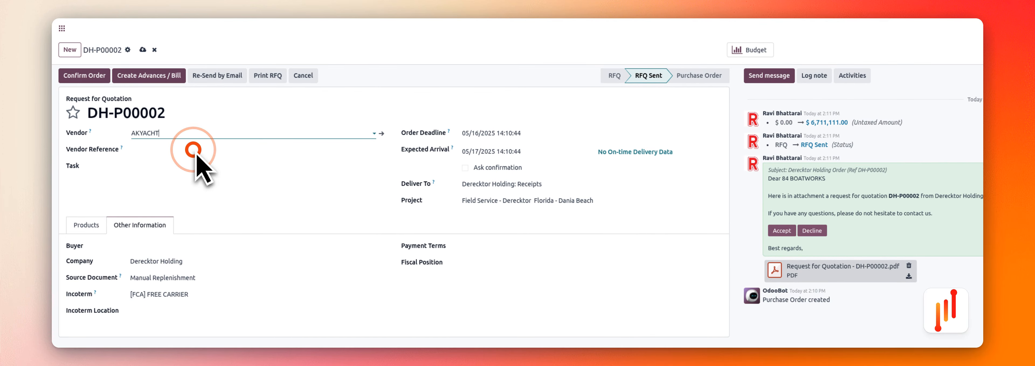
click(142, 49)
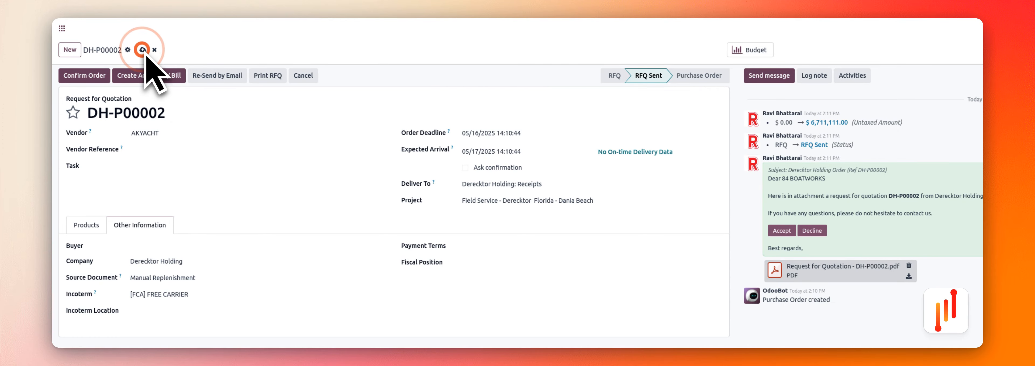
- Confirm the purchase order and validate the receipt of its ordered products
click(92, 79)
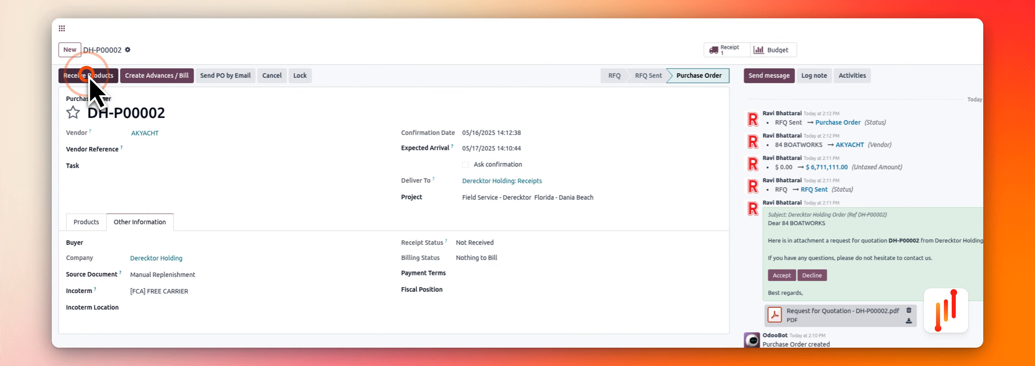
click(88, 76)
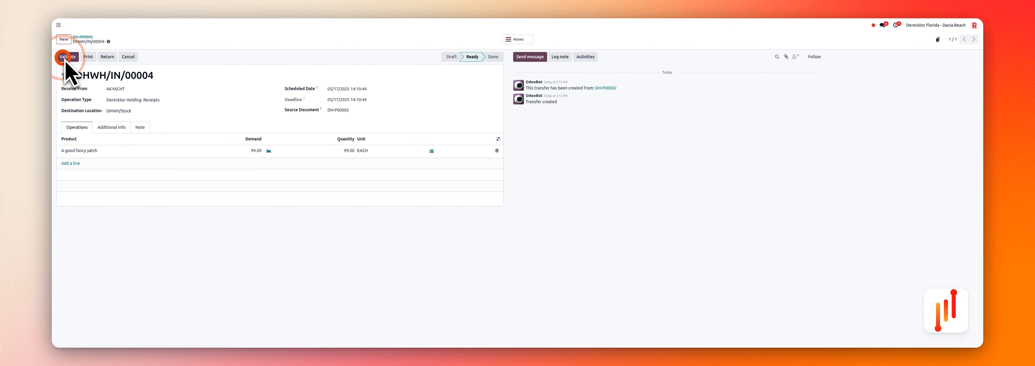
click(65, 56)
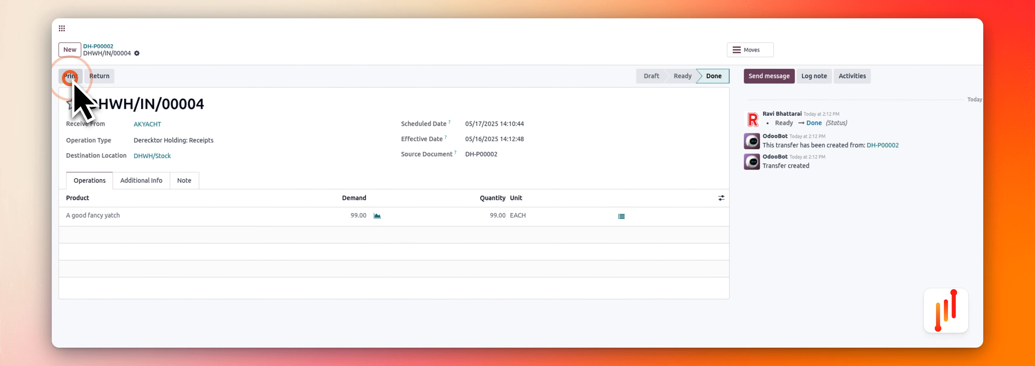